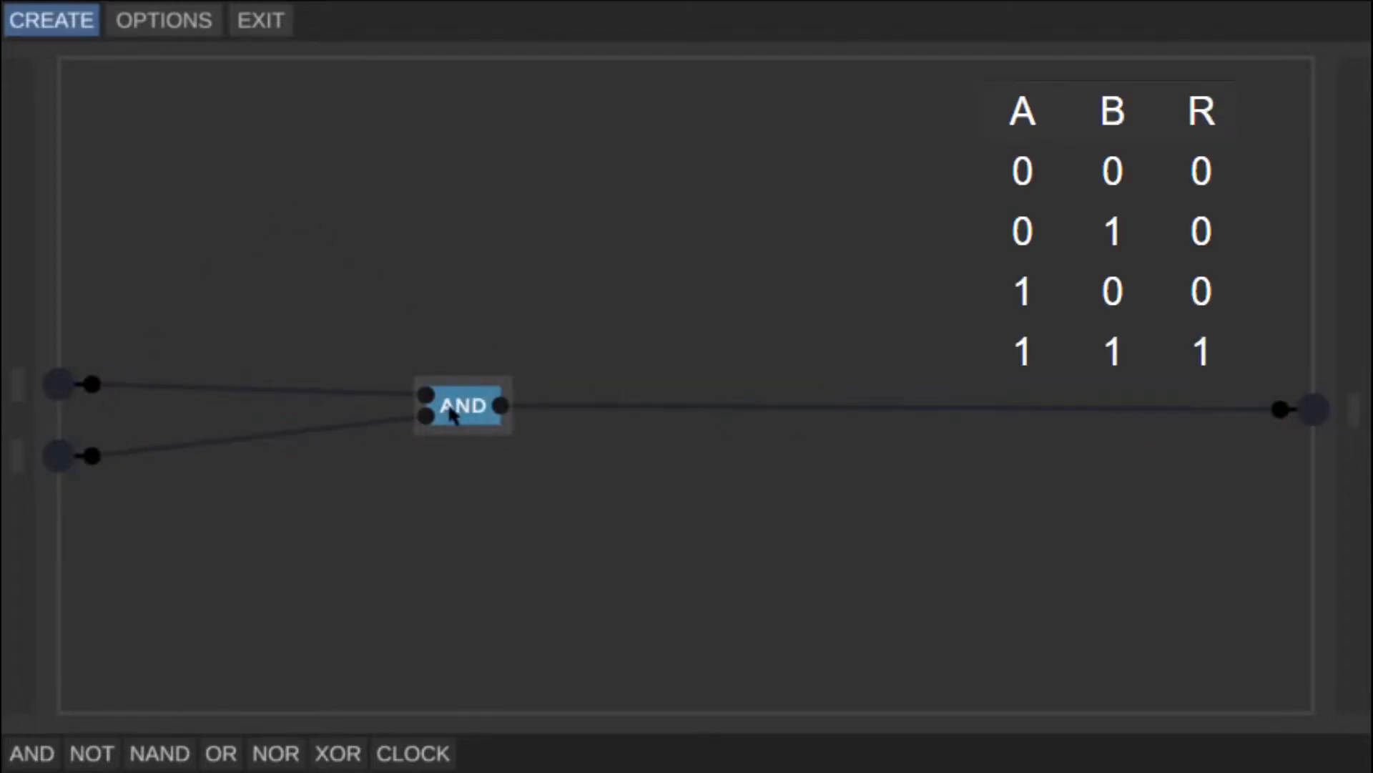
Replace the AND gate with a NOT gate and wire it between the upper input pin and the output pin.
right_click(457, 408)
left_click_drag(92, 753, 507, 422)
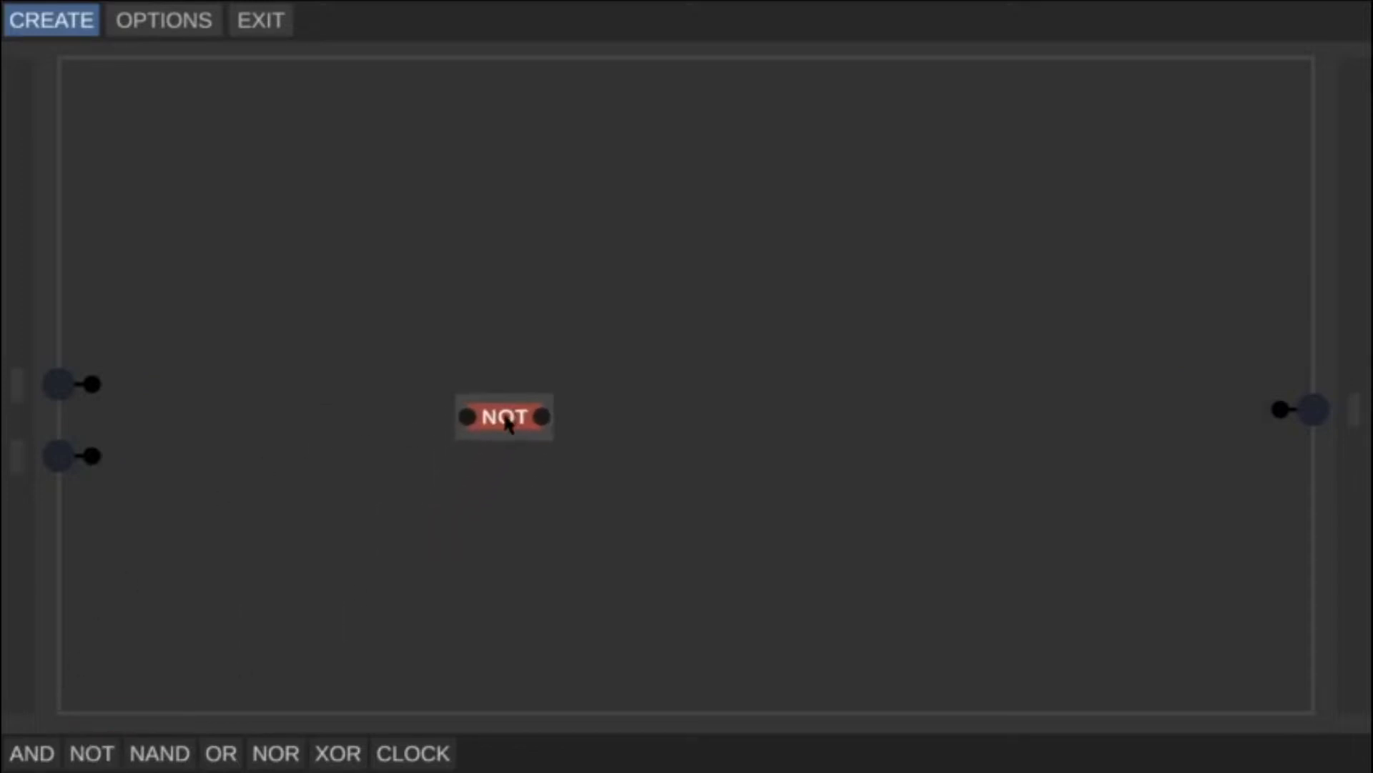
left_click_drag(91, 384, 1280, 409)
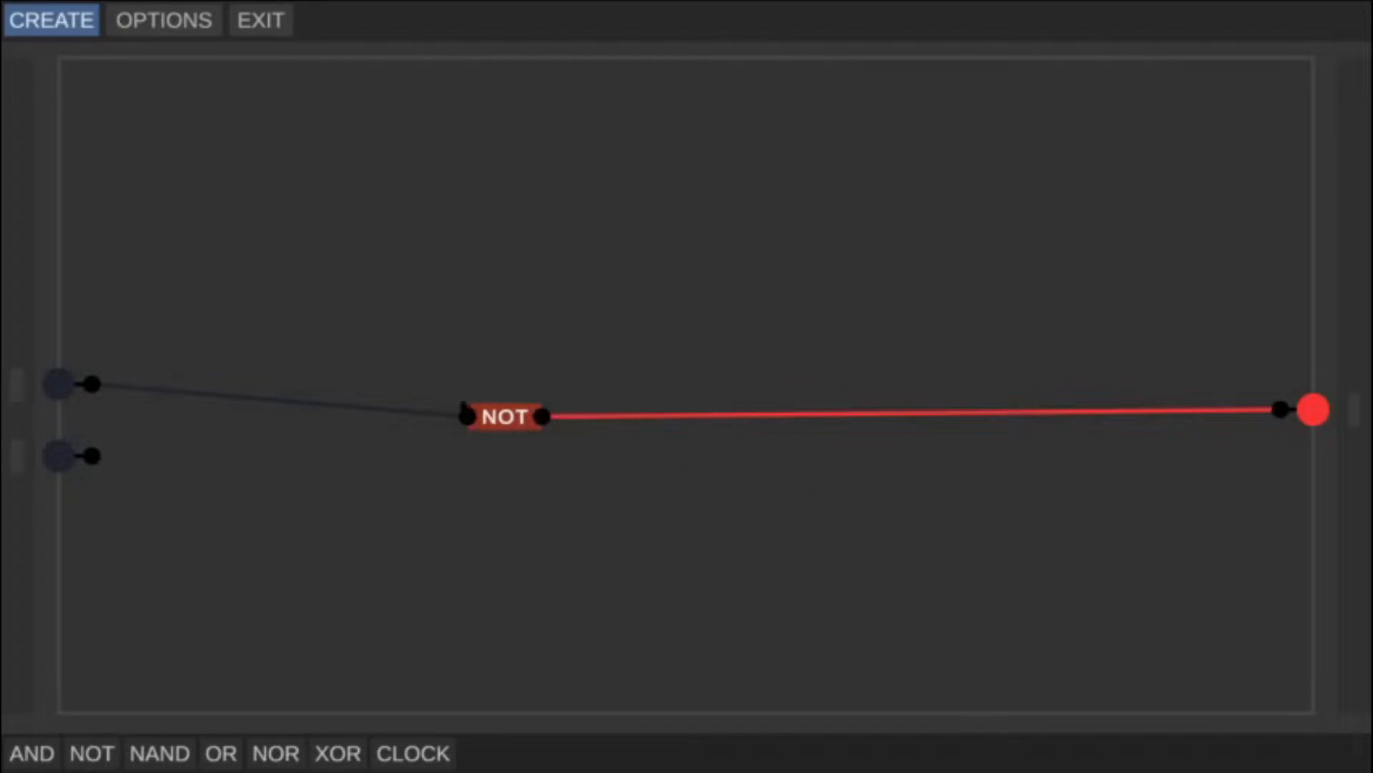
Test the NOT gate by switching its input pin on and off.
left_click(59, 384)
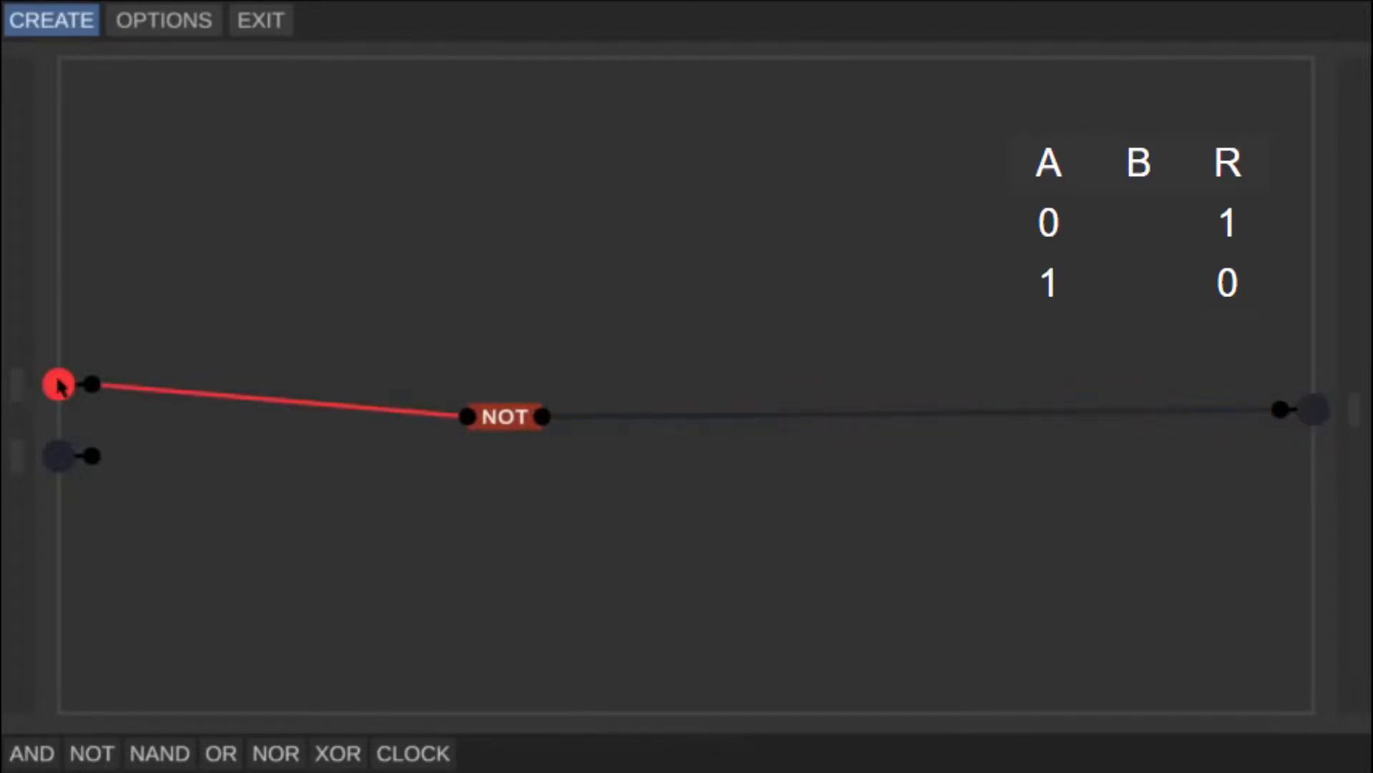
left_click(59, 384)
left_click(59, 384)
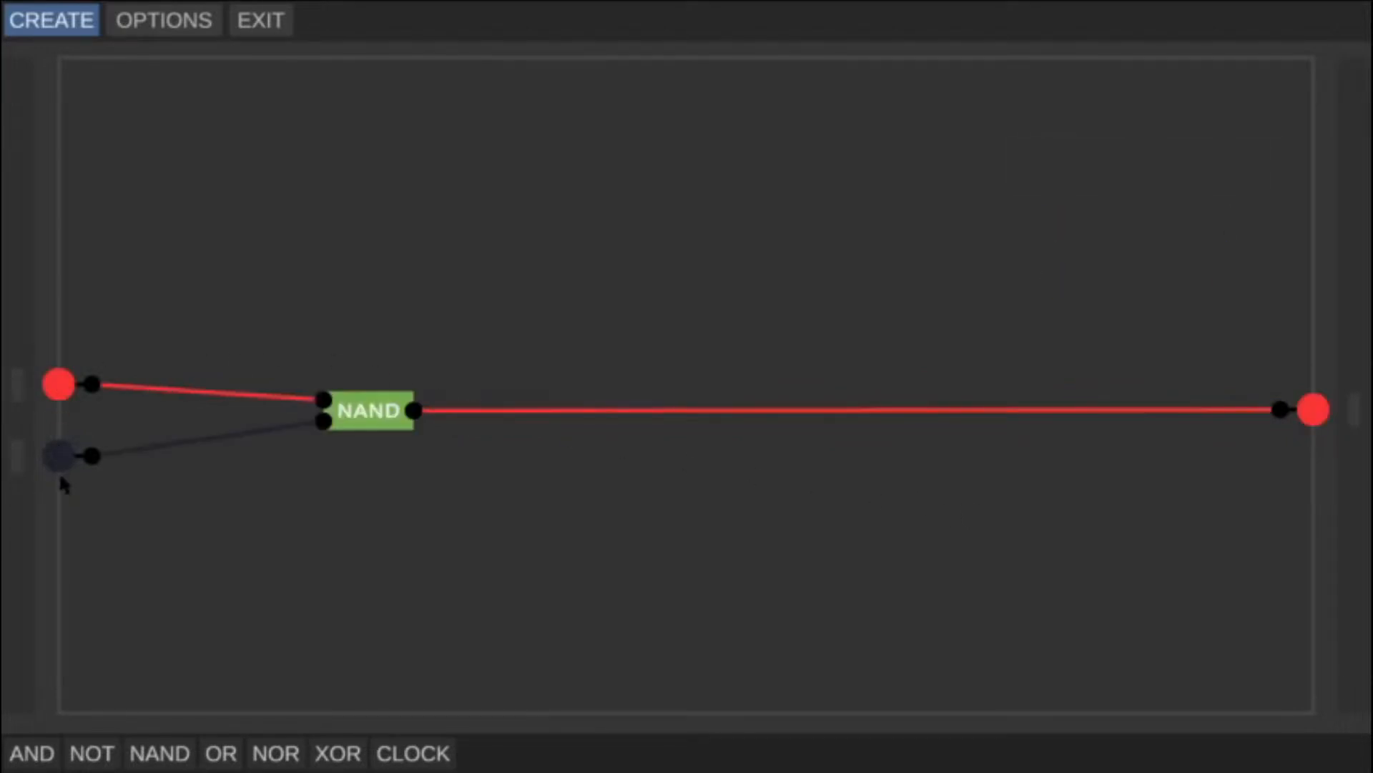
Test the NAND gate with both inputs on, and switch both inputs back off.
left_click(60, 468)
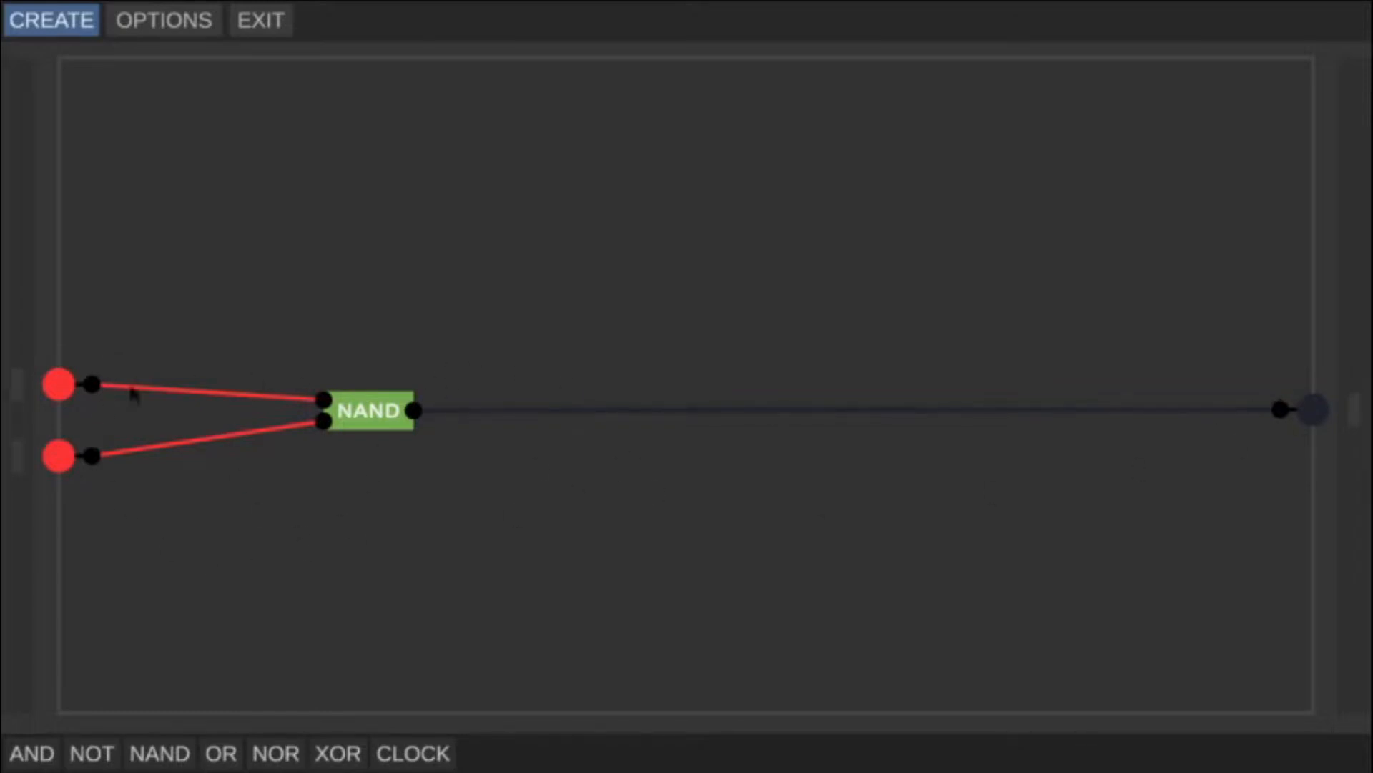
left_click(59, 456)
left_click(59, 384)
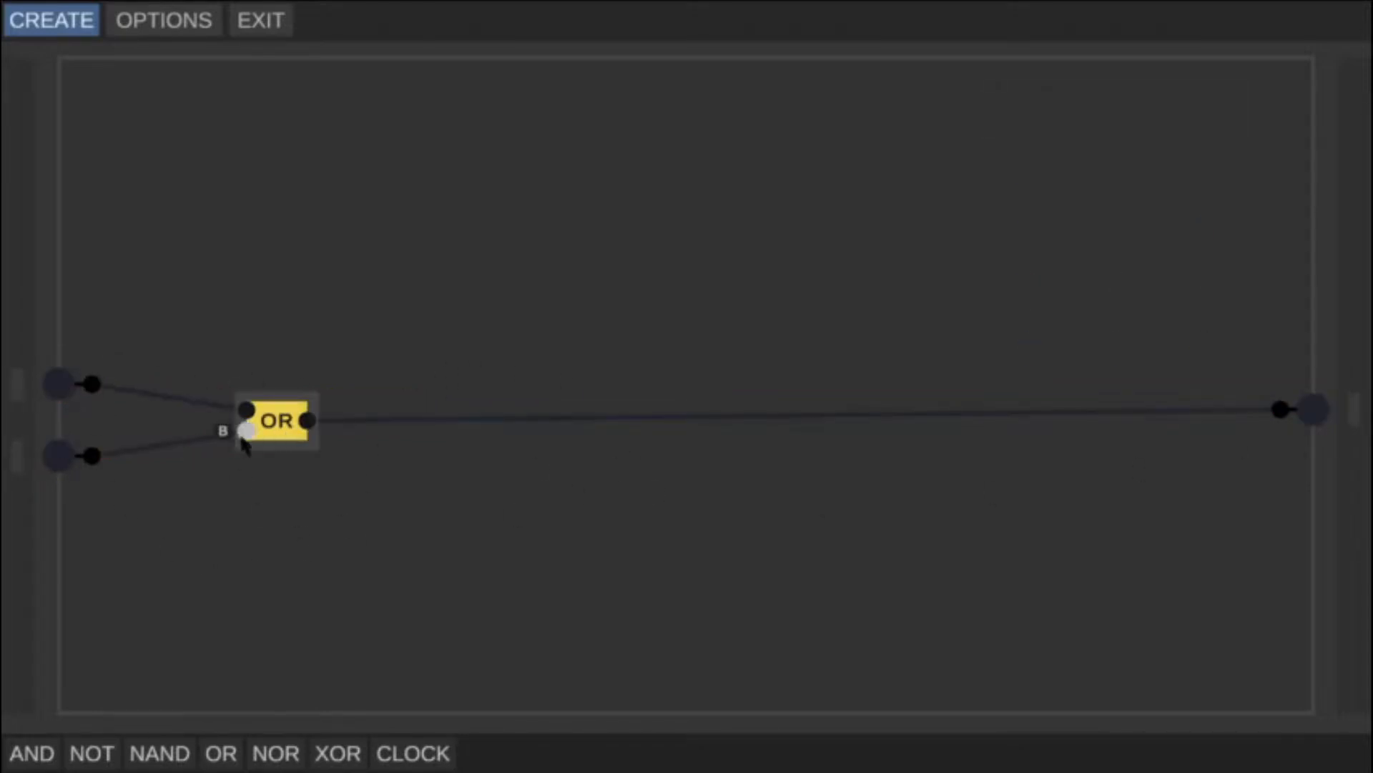
Test the OR gate by switching the upper and the lower input on and off, one at a time.
left_click(66, 389)
left_click(53, 385)
left_click(64, 456)
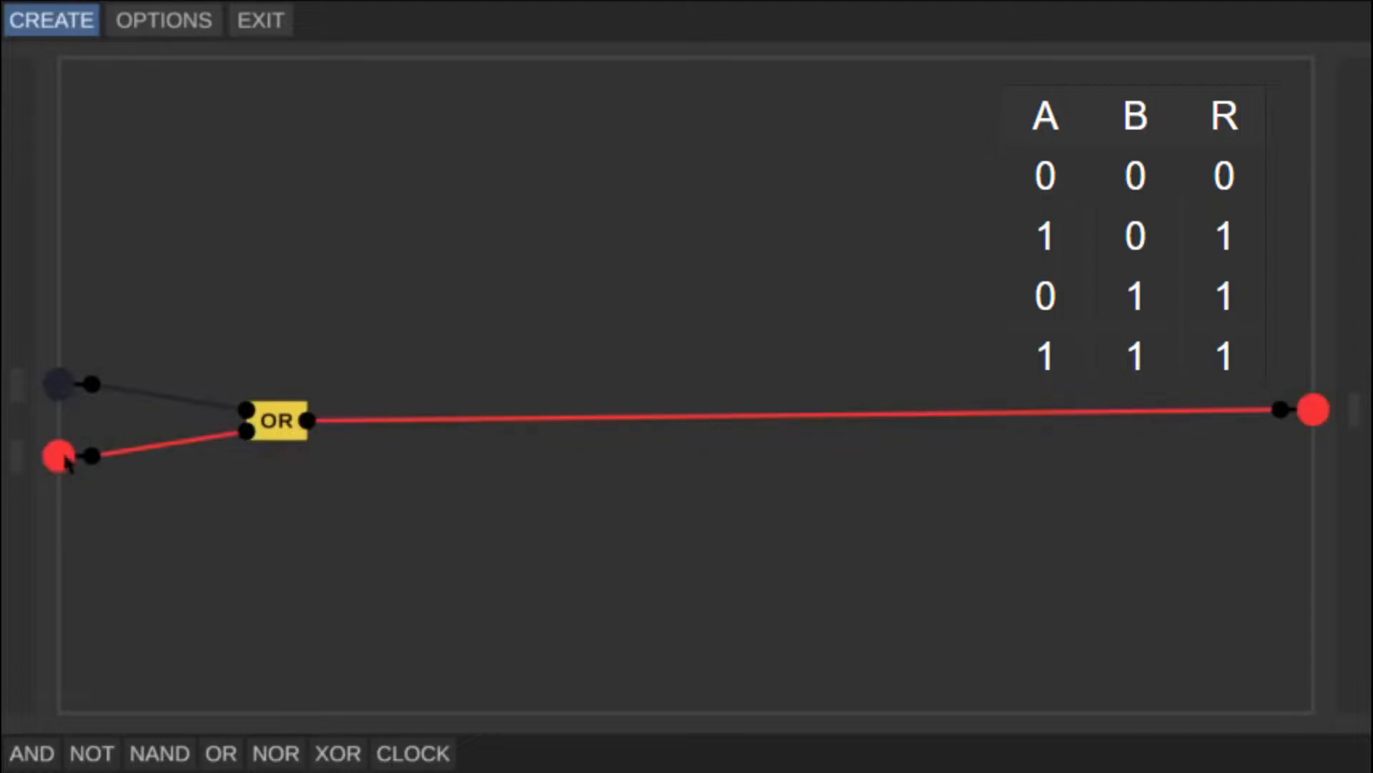
left_click(65, 456)
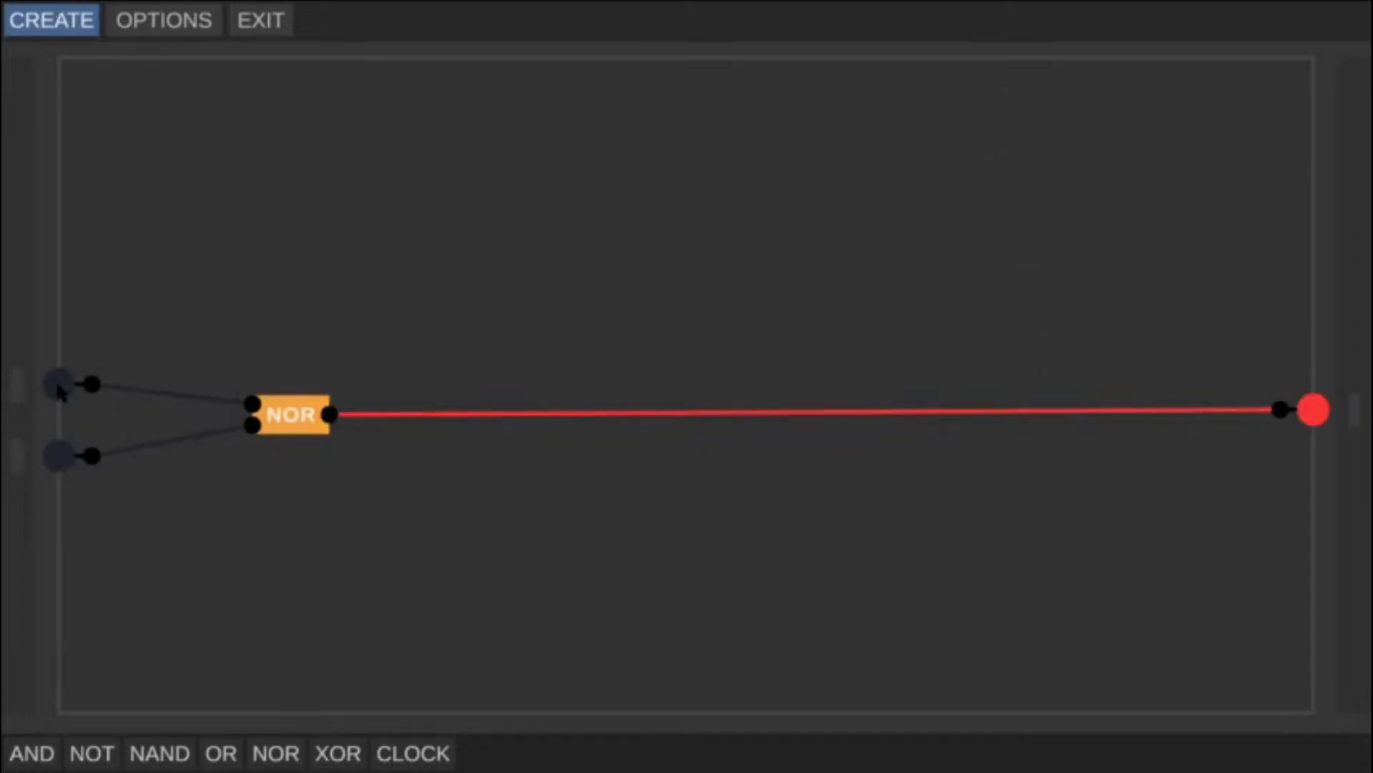
Test the NOR gate by switching the upper and the lower input on and off, one at a time.
left_click(58, 387)
left_click(58, 386)
left_click(58, 455)
left_click(56, 456)
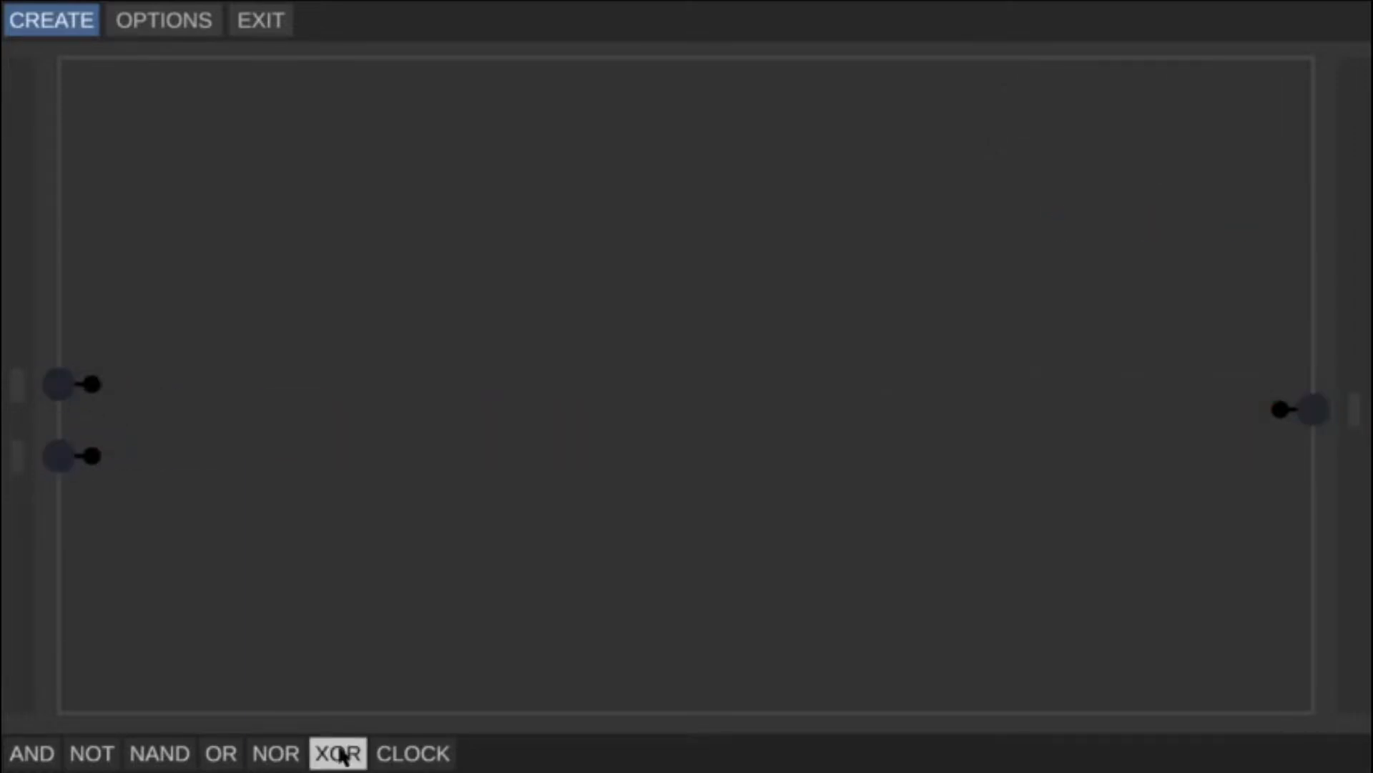
Place an XOR gate near the input pins and wire both inputs into it and its output to the output pin.
left_click_drag(337, 751, 248, 416)
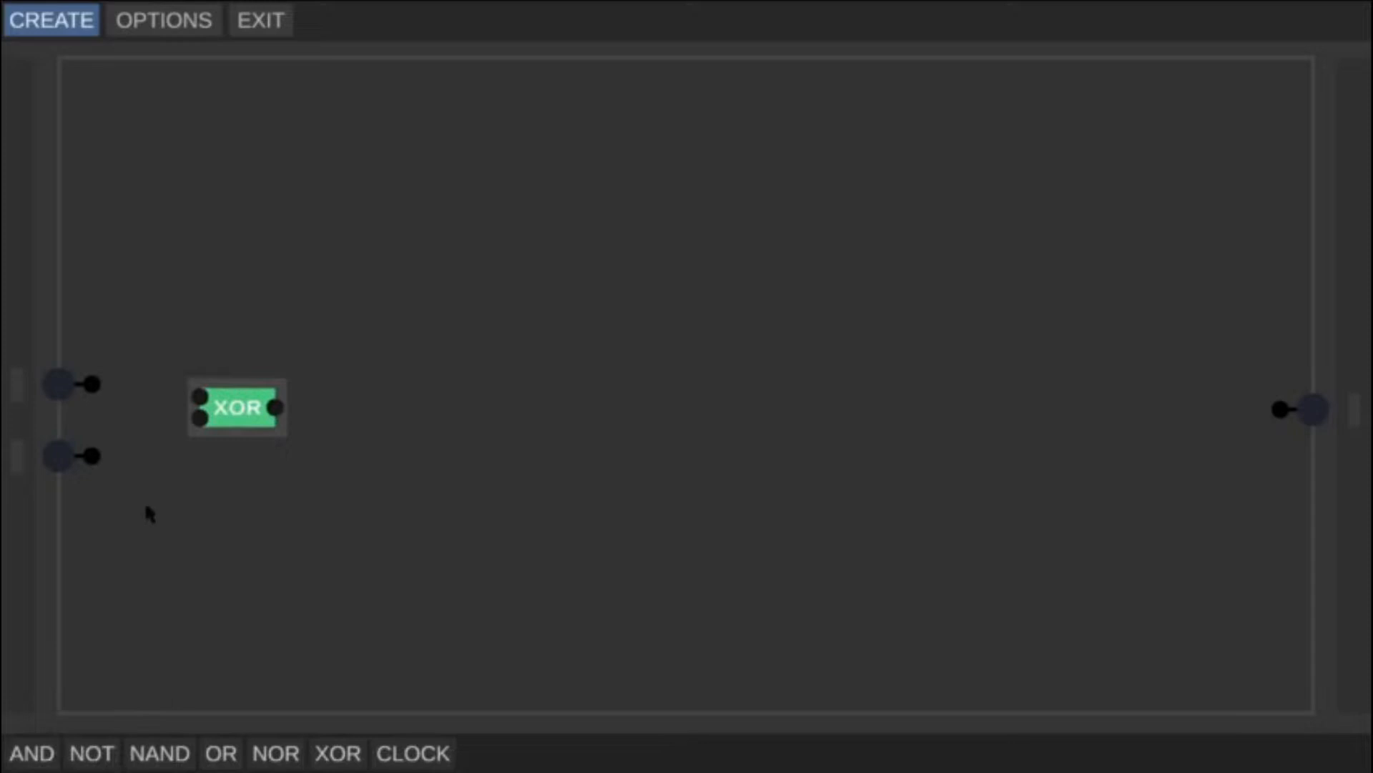
left_click_drag(92, 384, 201, 398)
left_click_drag(92, 455, 1281, 409)
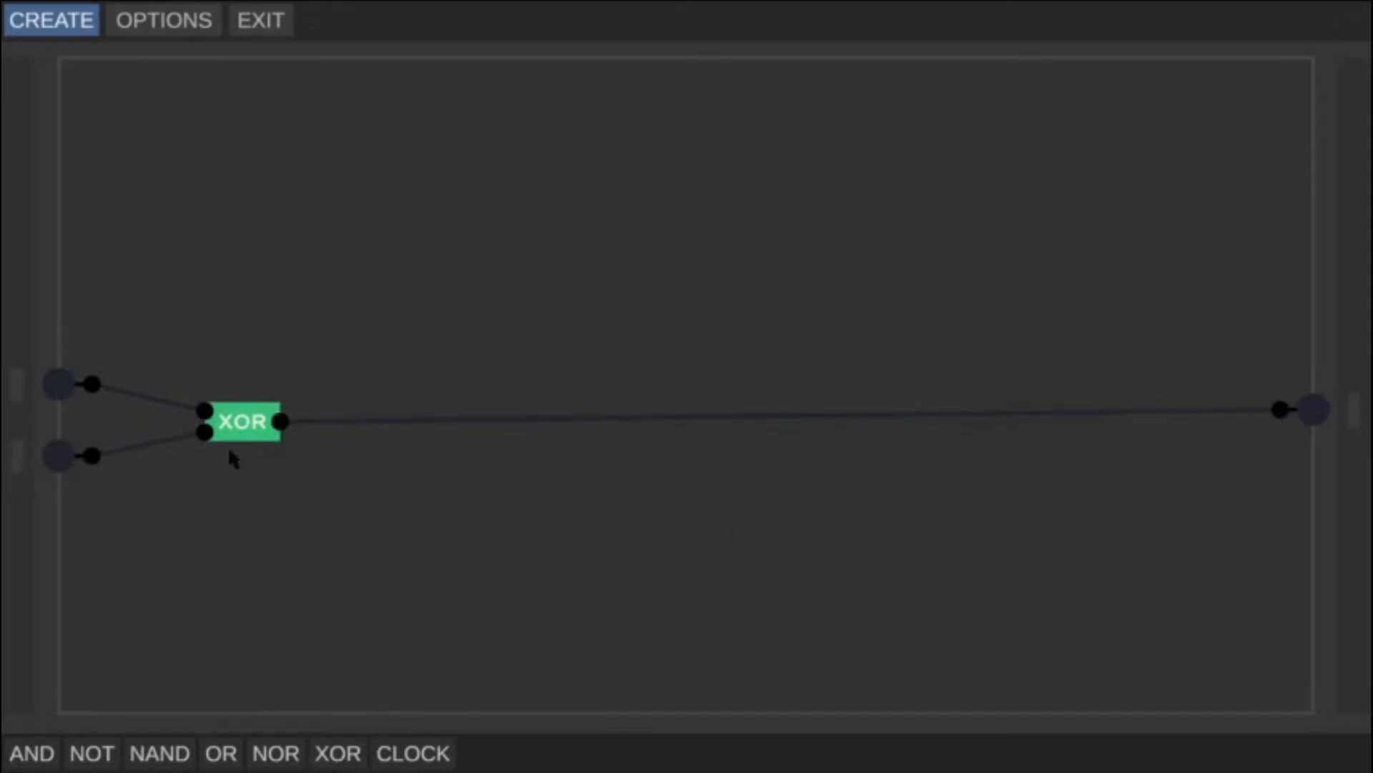
Test the XOR gate with each input on alone and with both inputs on together.
left_click(59, 385)
left_click(58, 384)
left_click(64, 387)
left_click(65, 388)
left_click(52, 456)
left_click(56, 455)
left_click(59, 385)
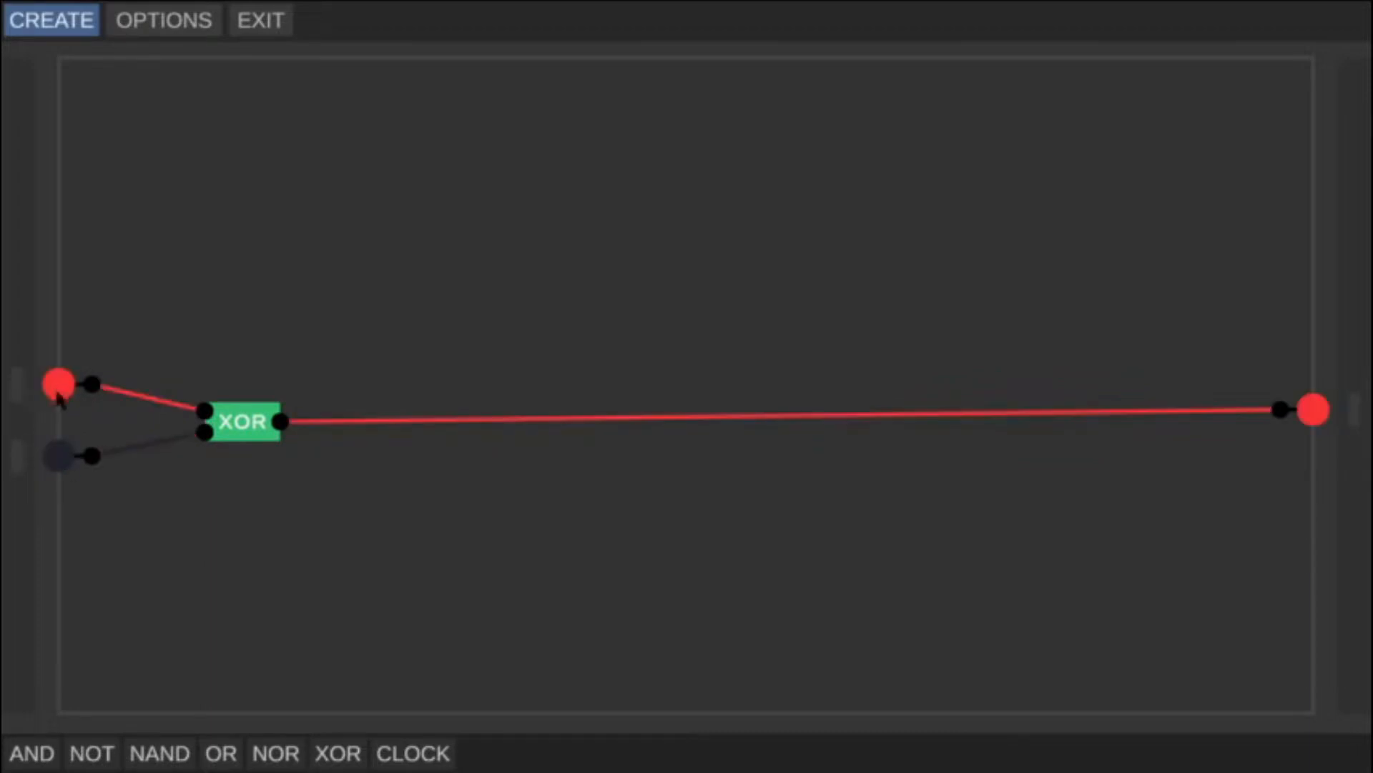
left_click(60, 386)
left_click(63, 458)
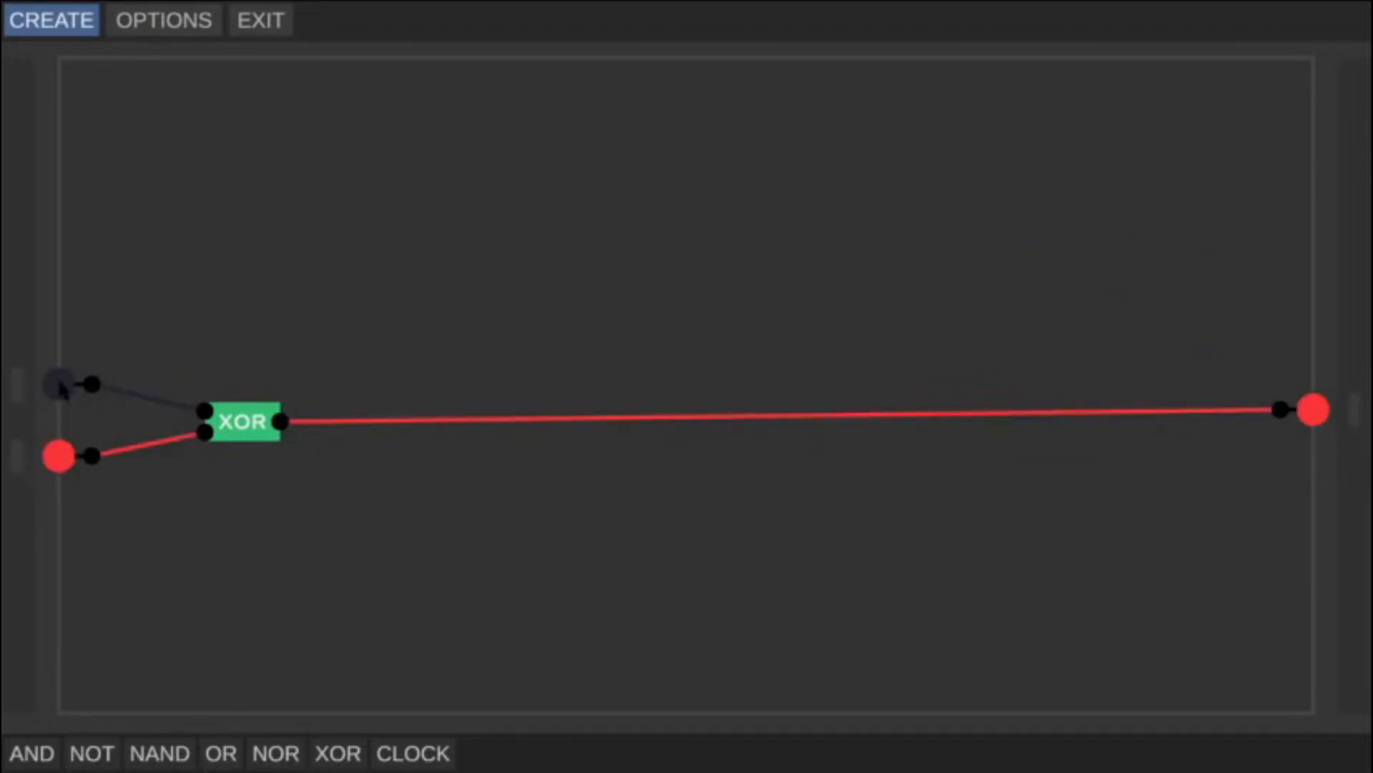
left_click(60, 387)
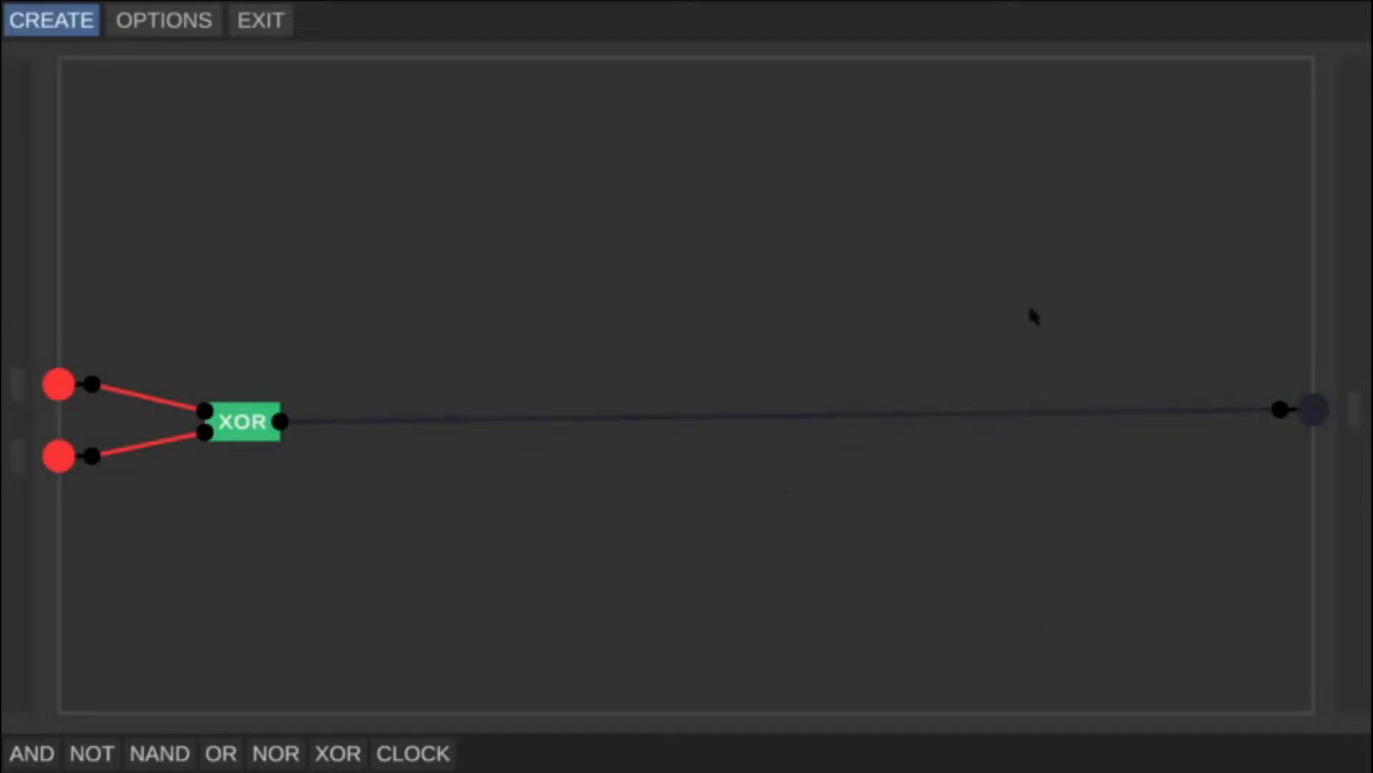
left_click(59, 385)
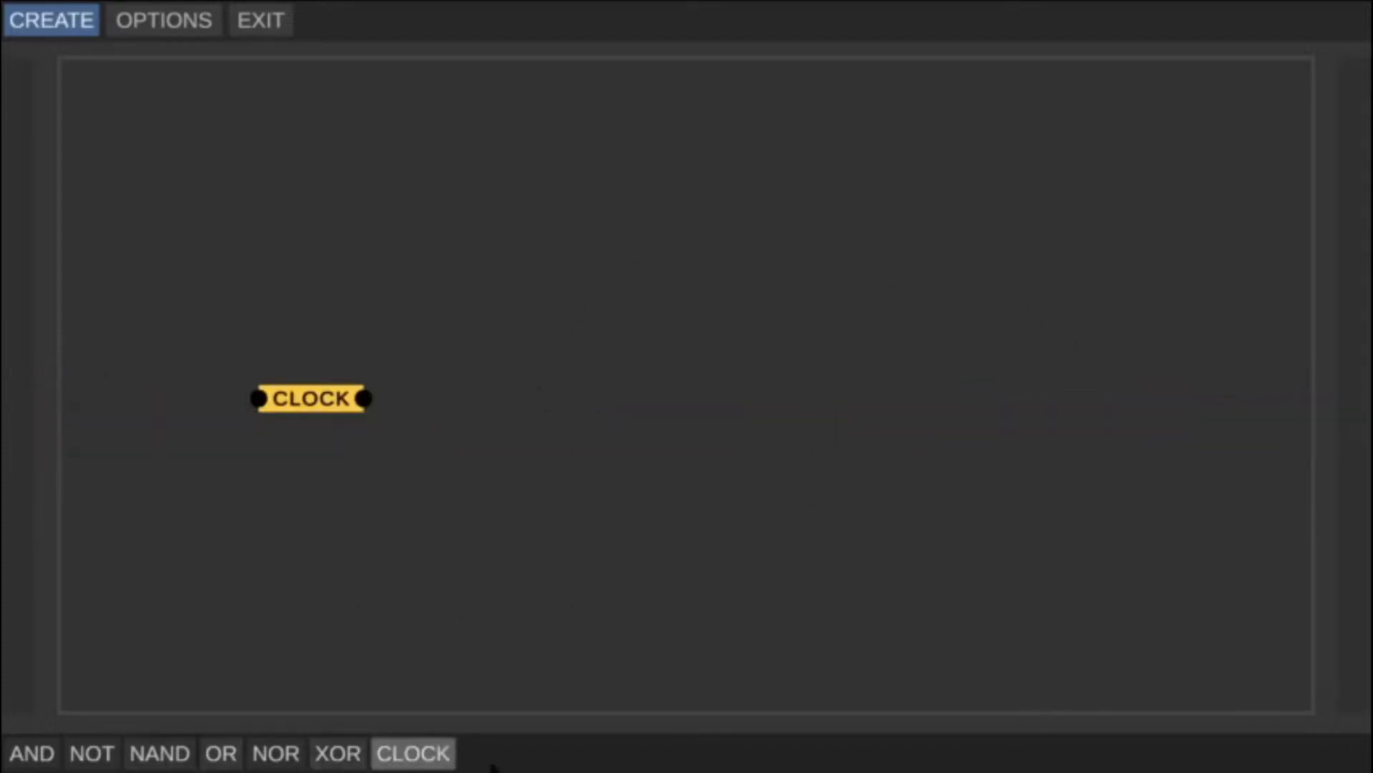
Reposition the CLOCK chip and add one input pin and one output pin to the circuit.
left_click_drag(311, 397, 226, 356)
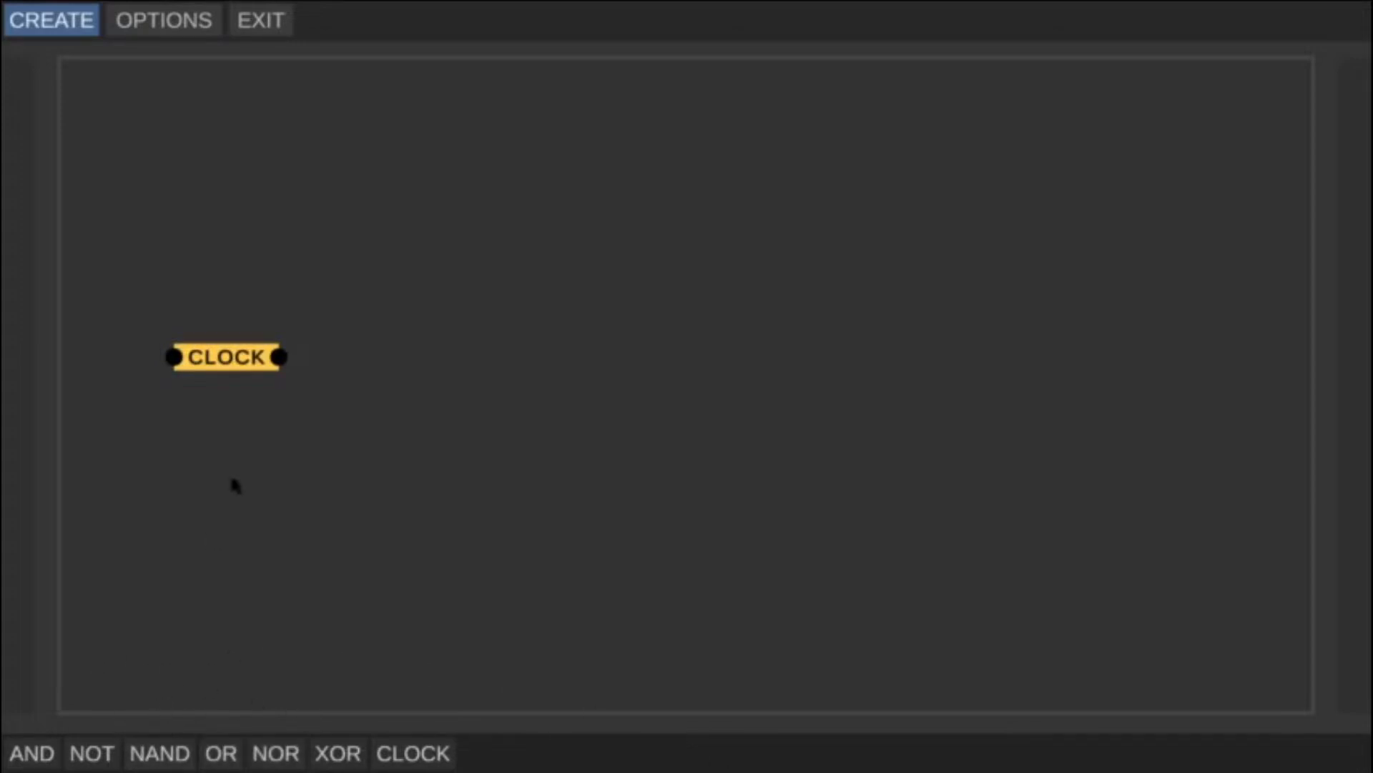
left_click_drag(250, 365, 296, 396)
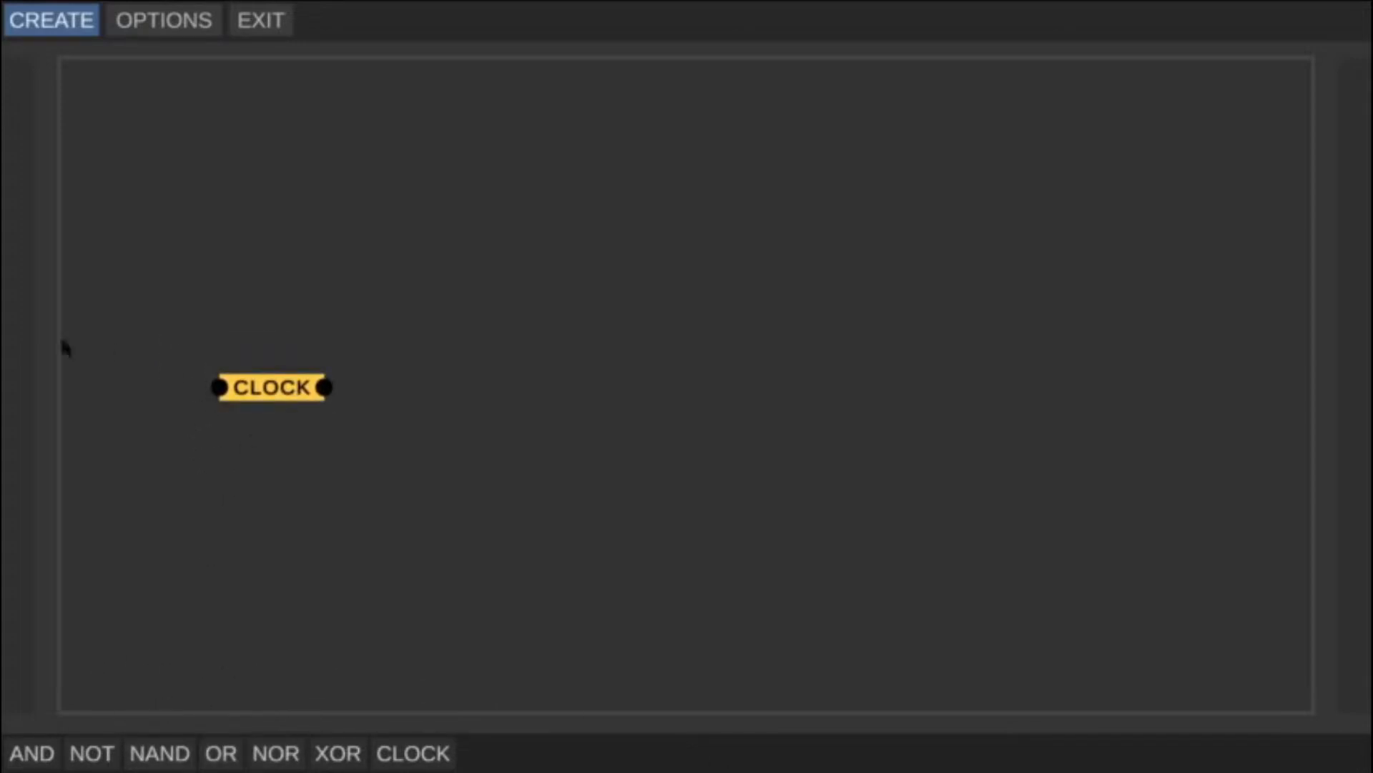
left_click(29, 381)
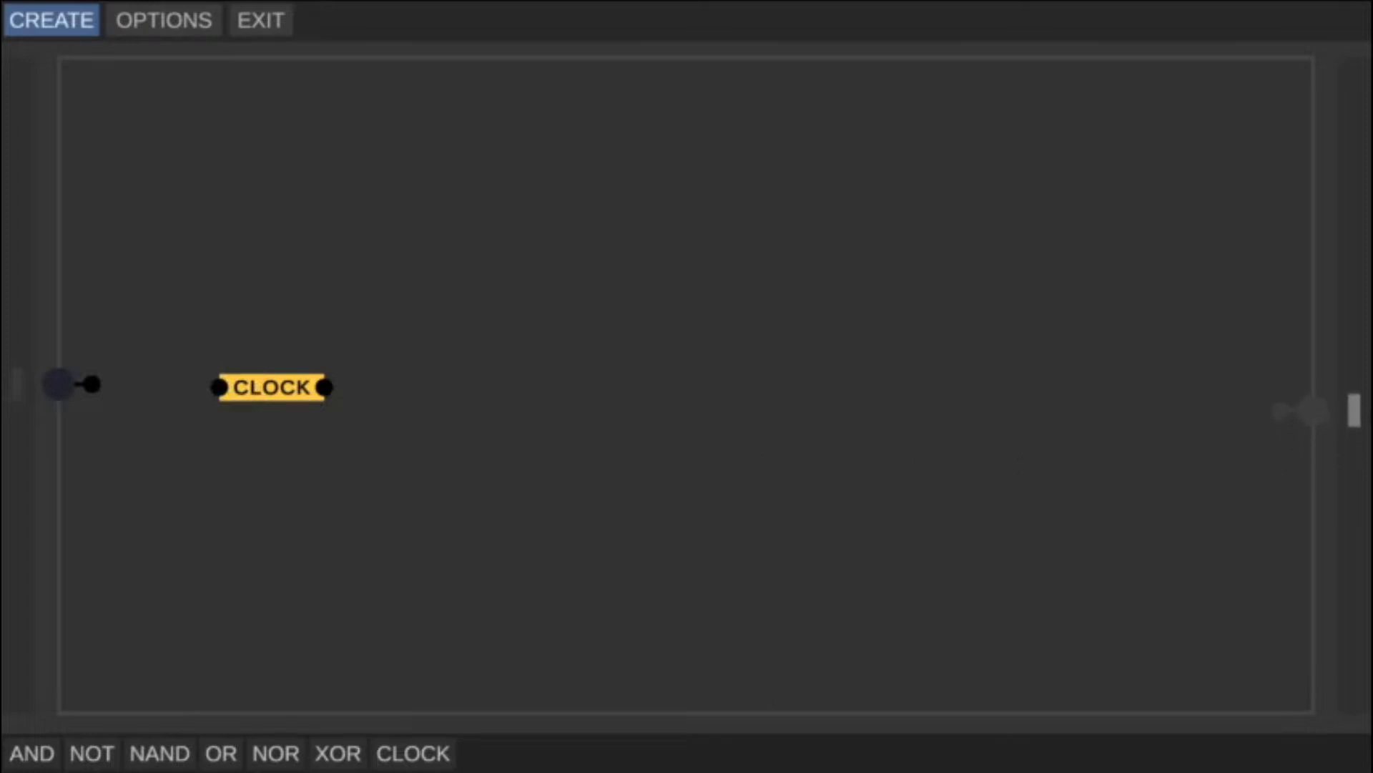
left_click(1356, 393)
left_click(1207, 430)
Wire the CLOCK chip between the input pin and the output pin, and toggle its input to test it.
left_click_drag(256, 391, 322, 367)
left_click(296, 481)
left_click_drag(81, 388, 226, 387)
left_click_drag(92, 384, 1281, 392)
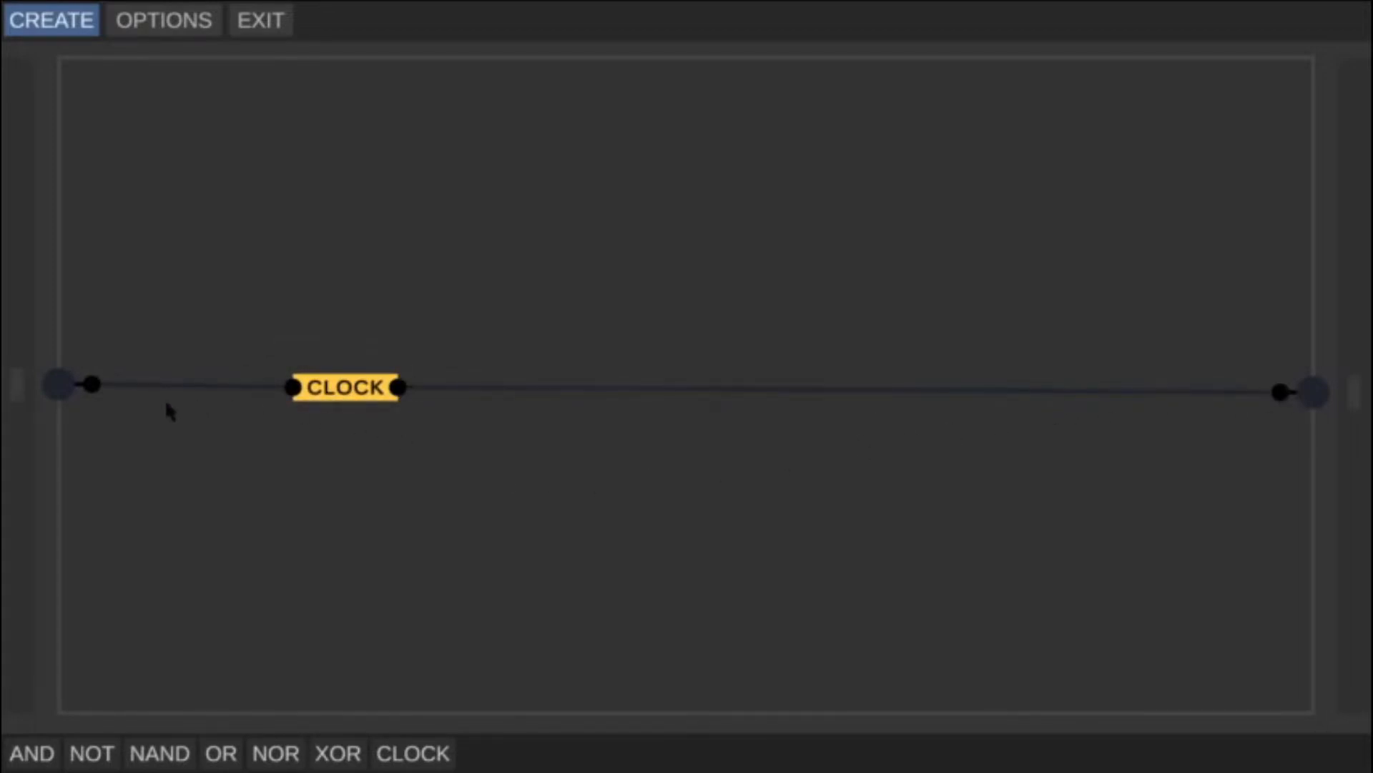
left_click(60, 385)
left_click(61, 386)
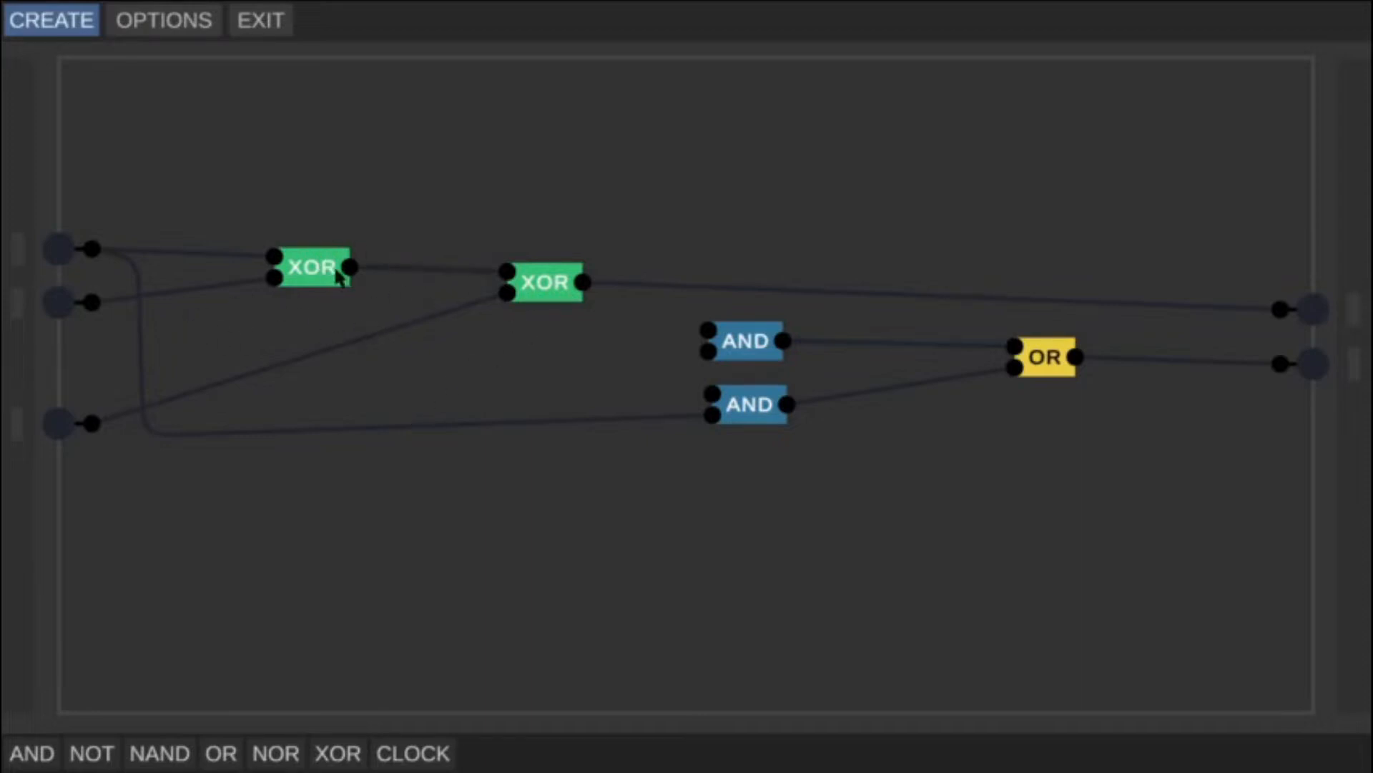
Complete the adder by wiring the first XOR's output and the third input to the upper AND, and input B to the lower AND.
left_click_drag(349, 268, 740, 424)
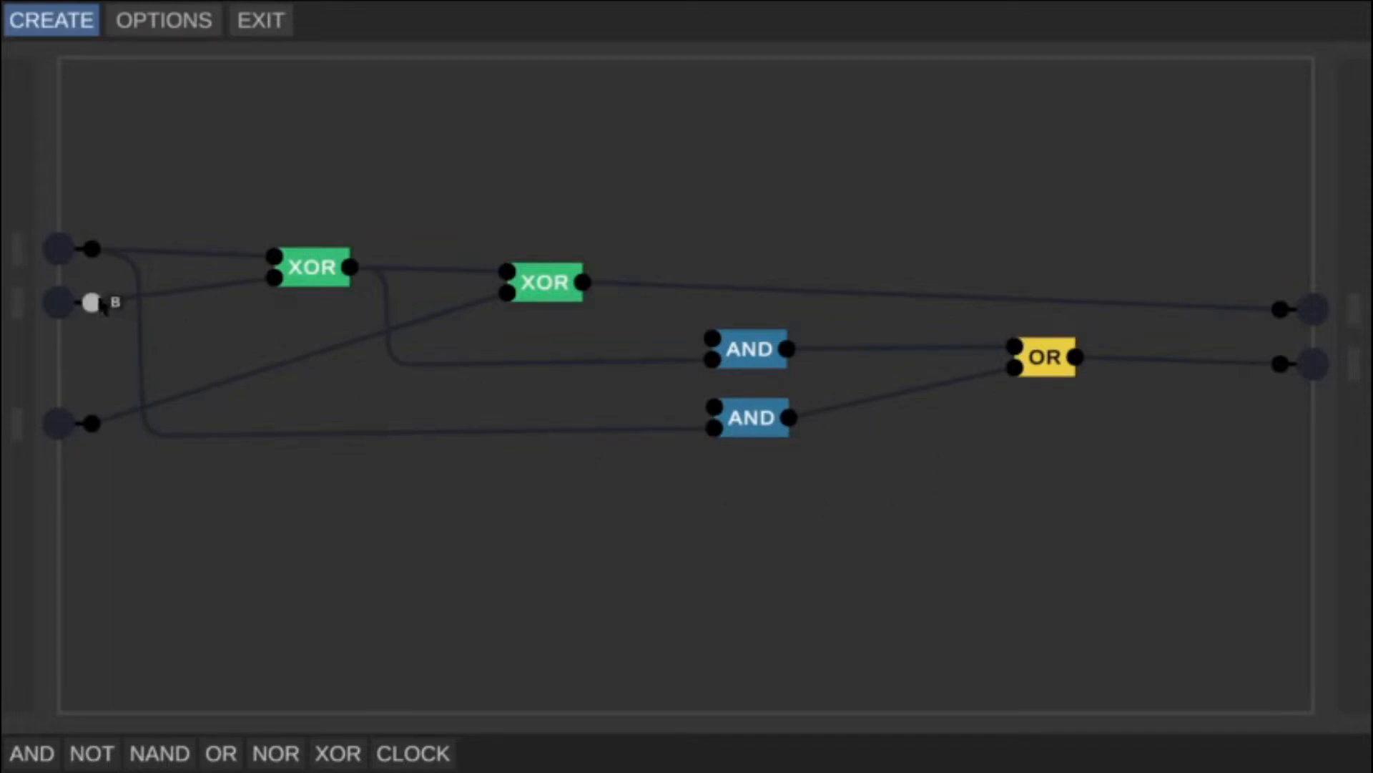
left_click_drag(91, 302, 713, 406)
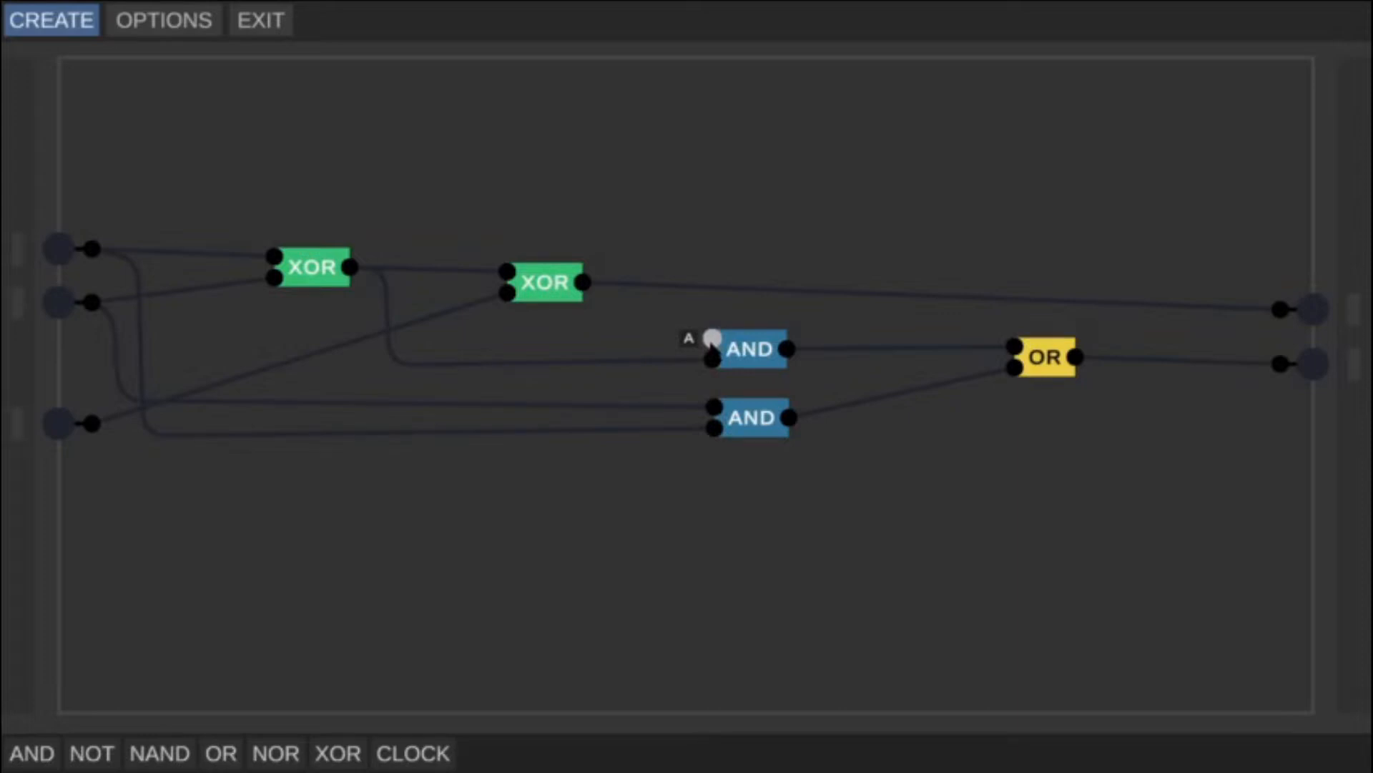
left_click_drag(92, 423, 713, 338)
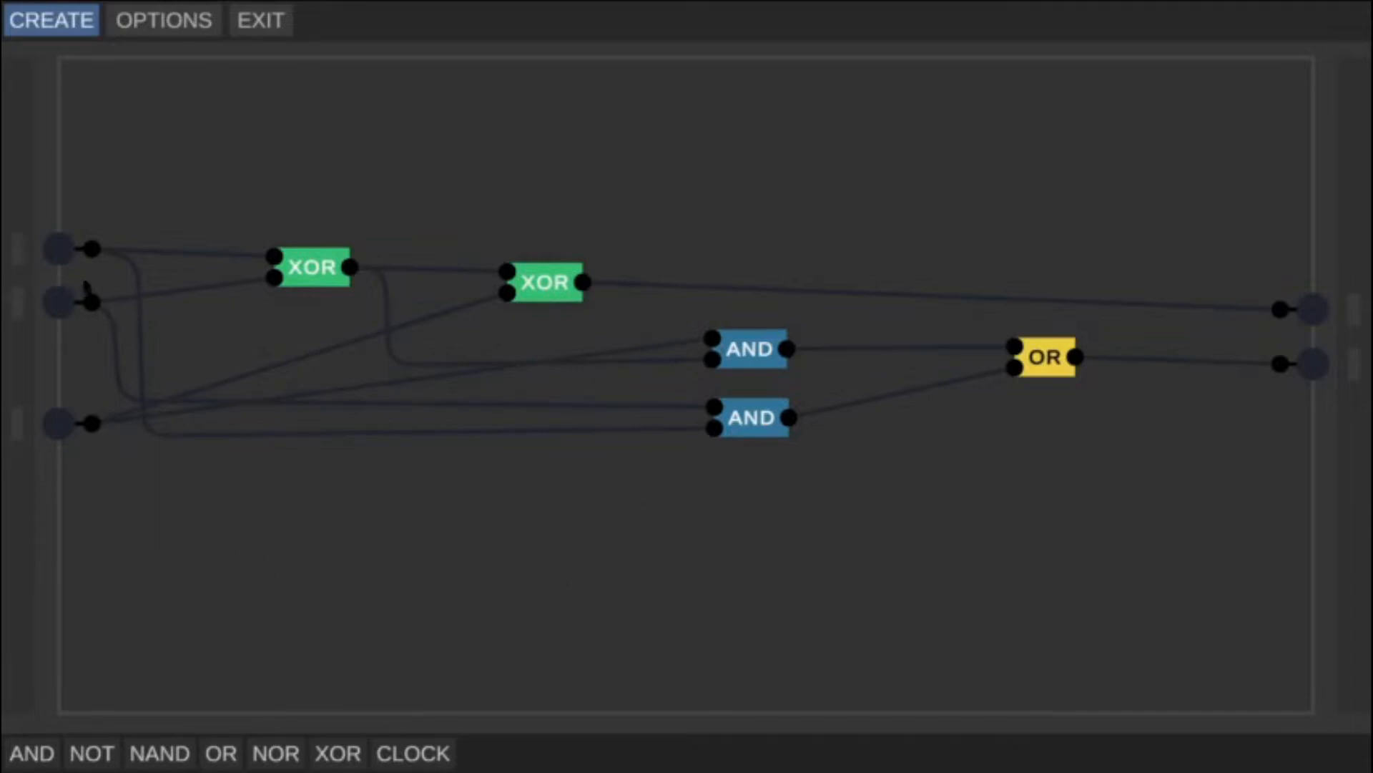
Test the adder with A alone, A and B, B alone, and all three inputs on, and switch every input off again.
left_click(63, 252)
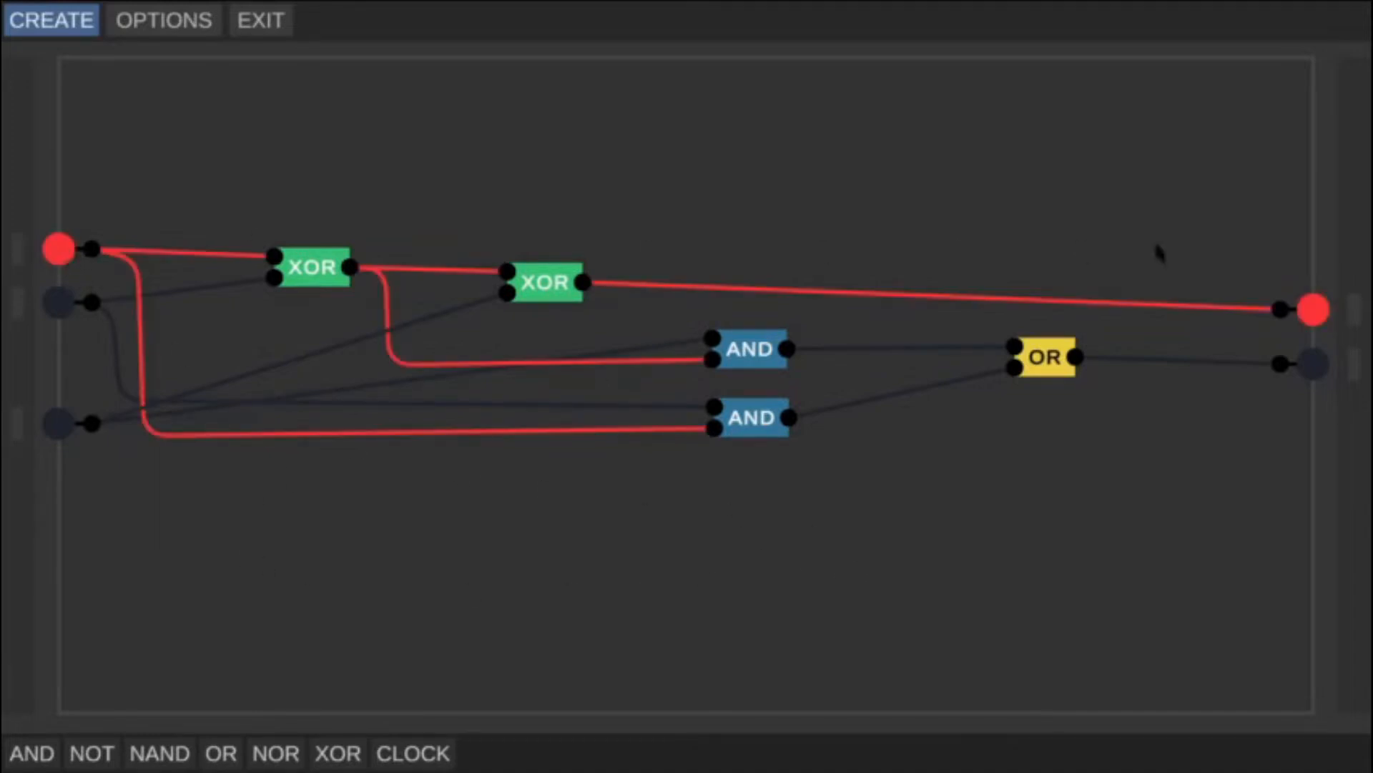
left_click(61, 304)
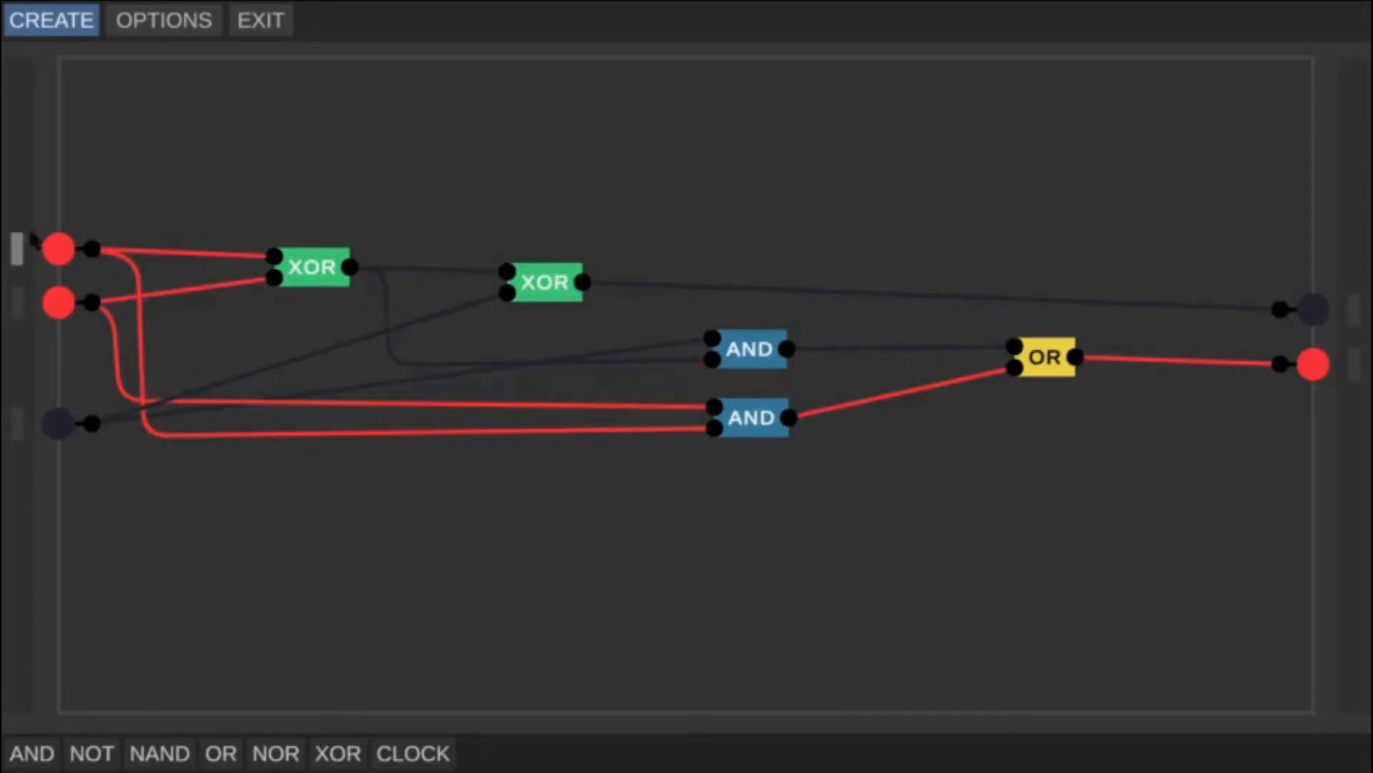
left_click(60, 251)
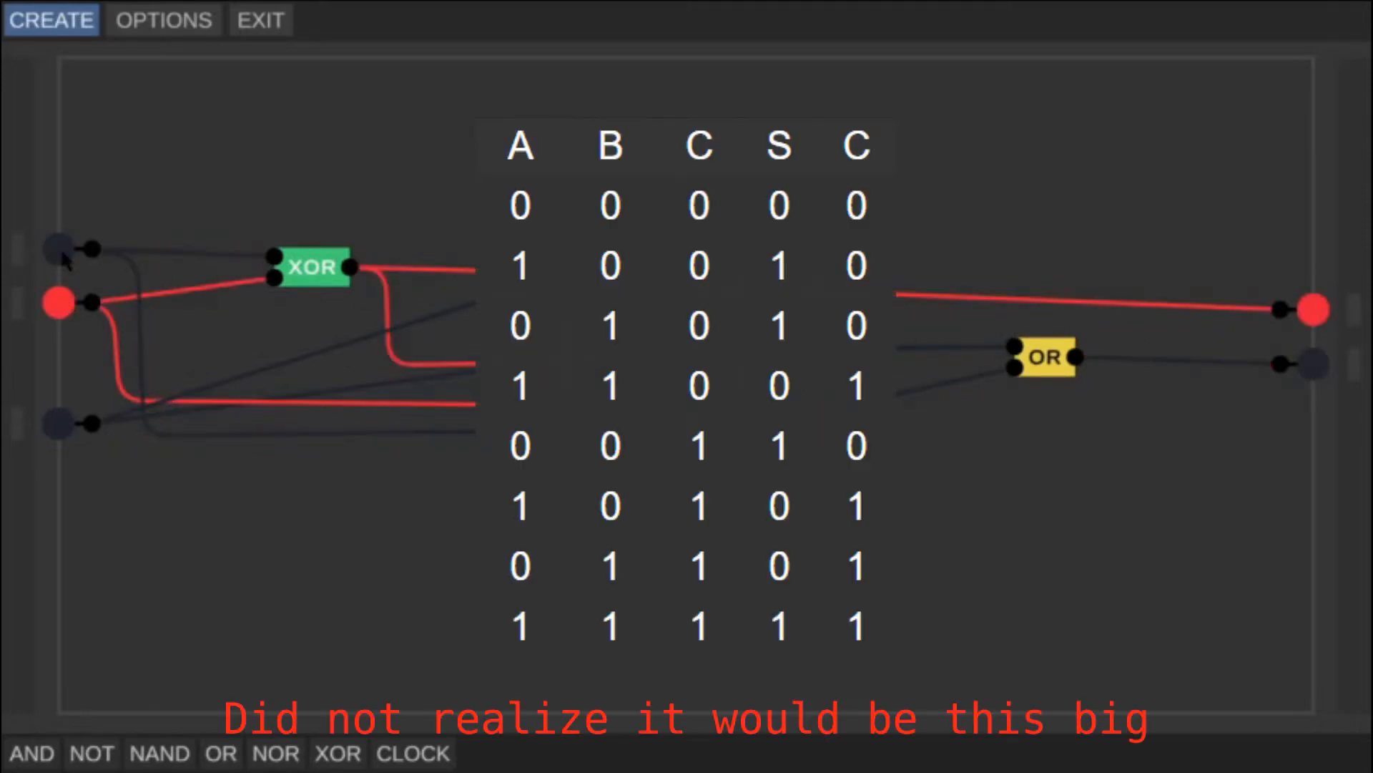
left_click(61, 251)
left_click(61, 426)
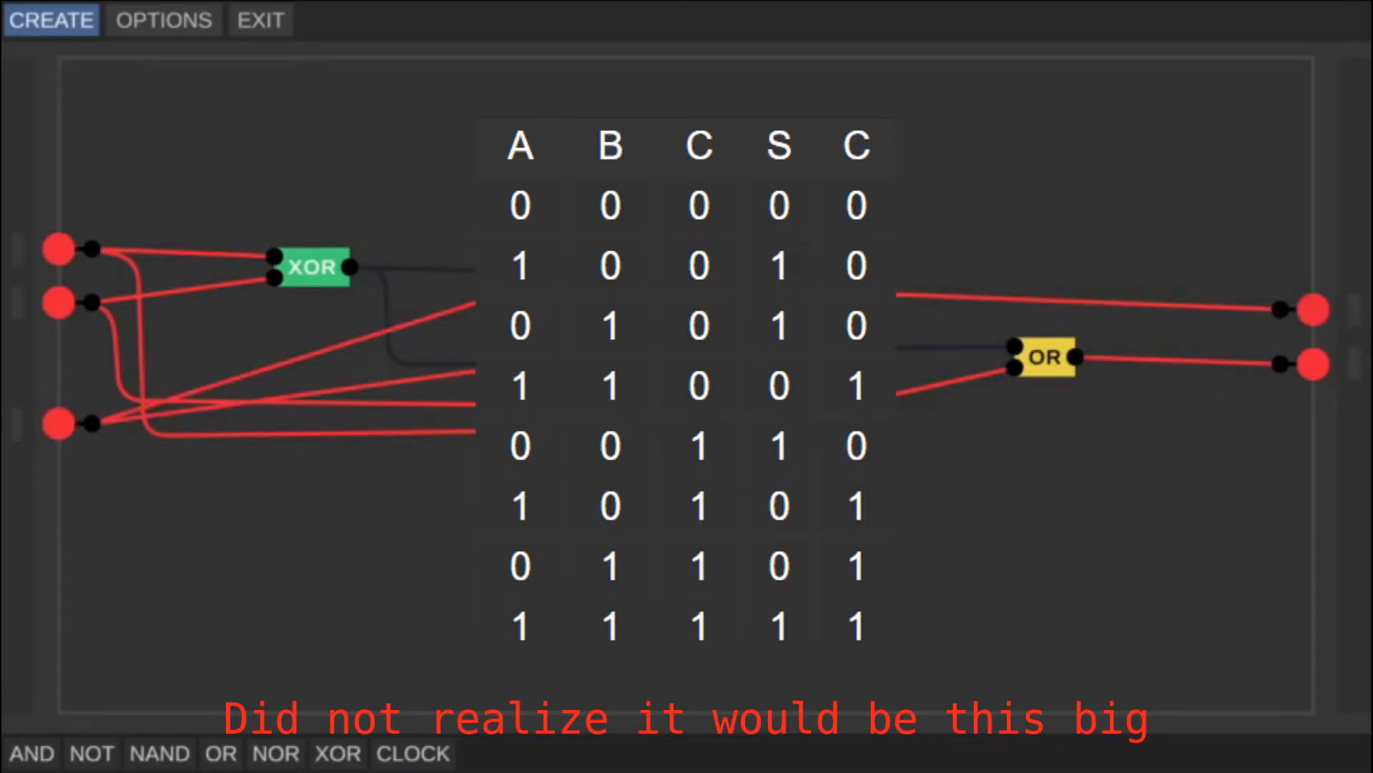
left_click(60, 306)
left_click(60, 250)
left_click(61, 423)
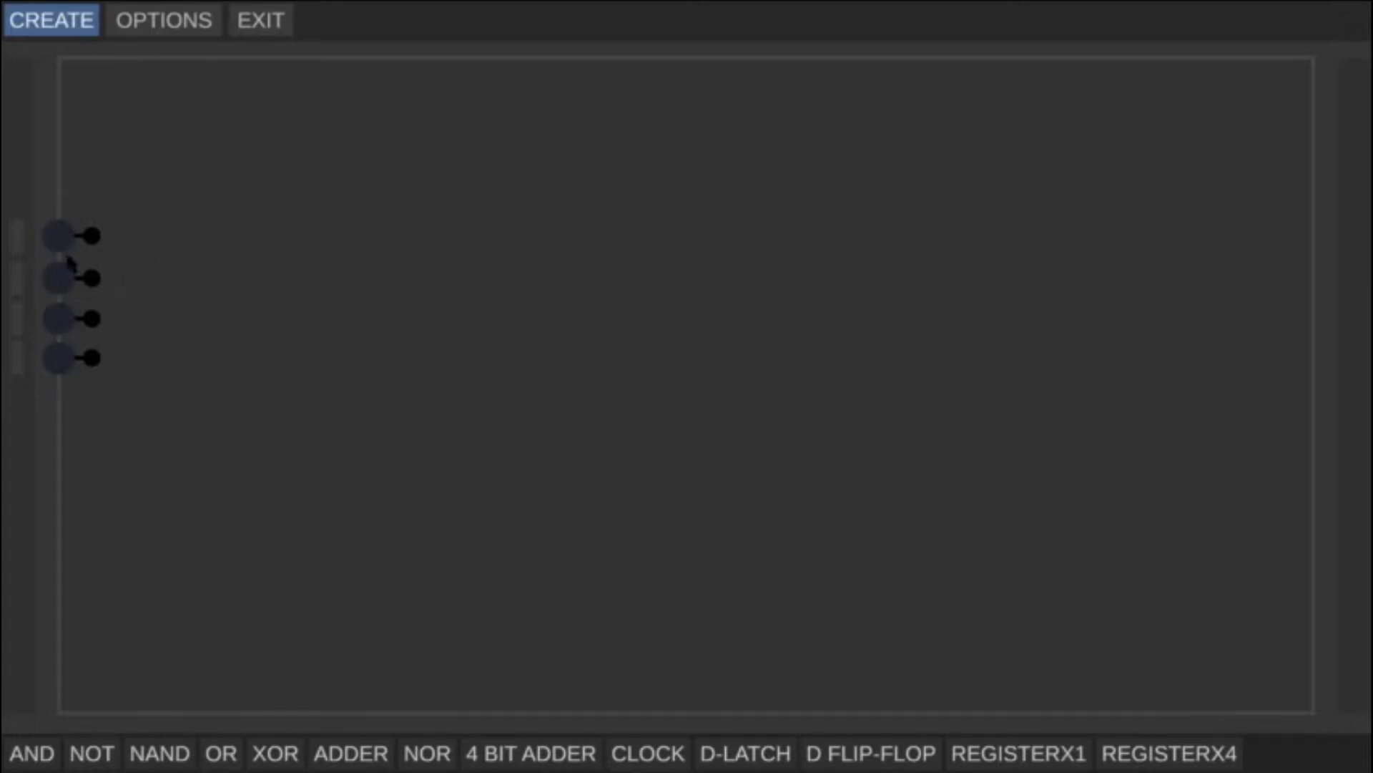
Toggle the second, third and fourth input pins, and switch the first pin on and off repeatedly.
left_click(59, 278)
left_click(59, 318)
left_click(52, 357)
left_click(60, 237)
left_click(60, 236)
left_click(60, 236)
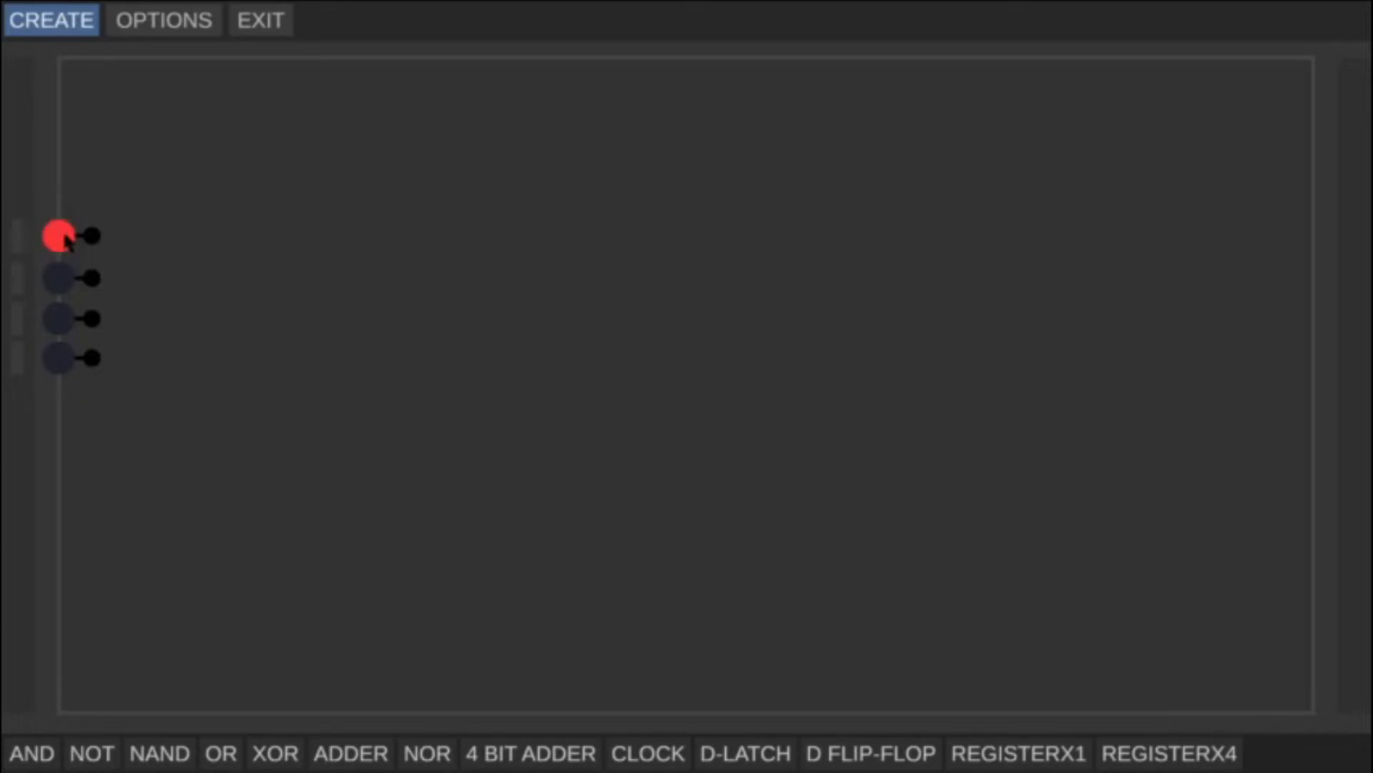
left_click(63, 238)
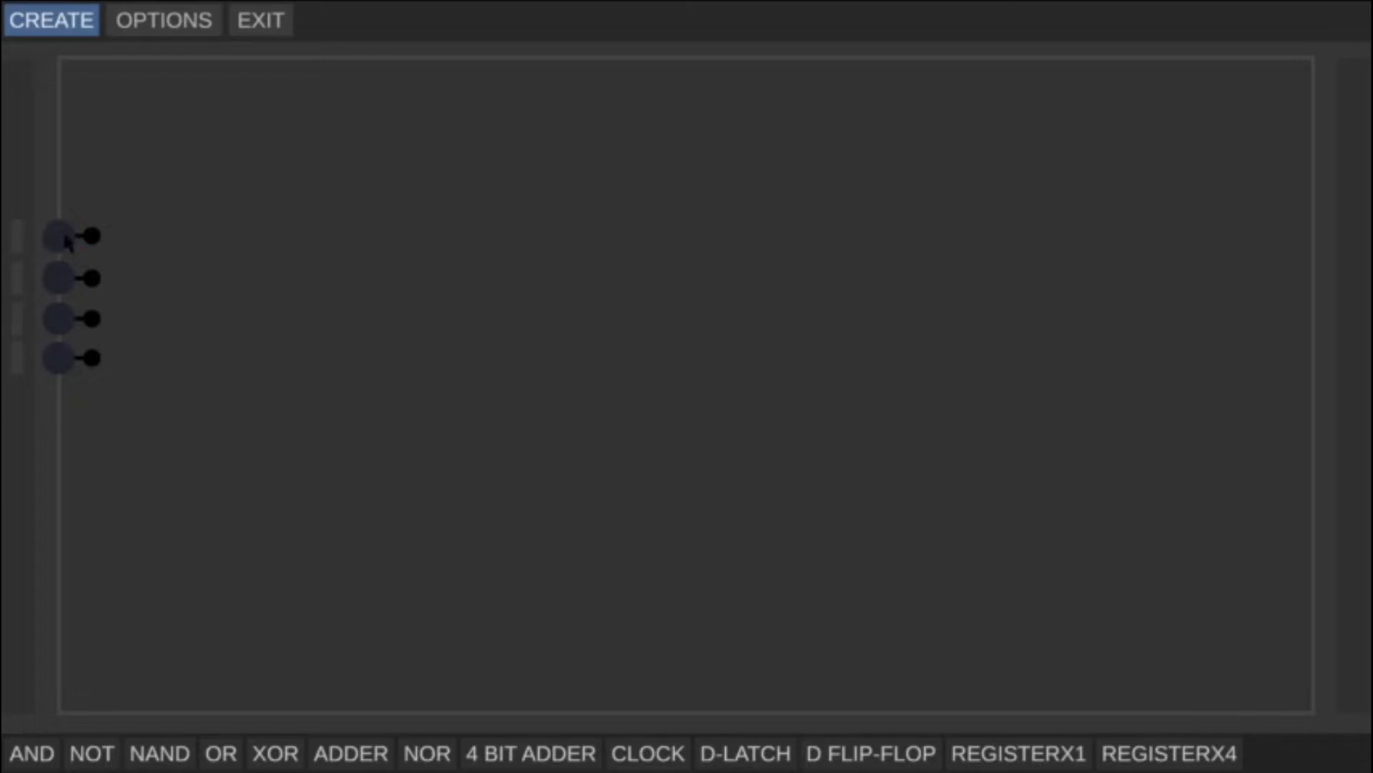
Switch the second input pin on and off, followed by the first one.
left_click(64, 282)
left_click(63, 282)
left_click(60, 240)
left_click(61, 240)
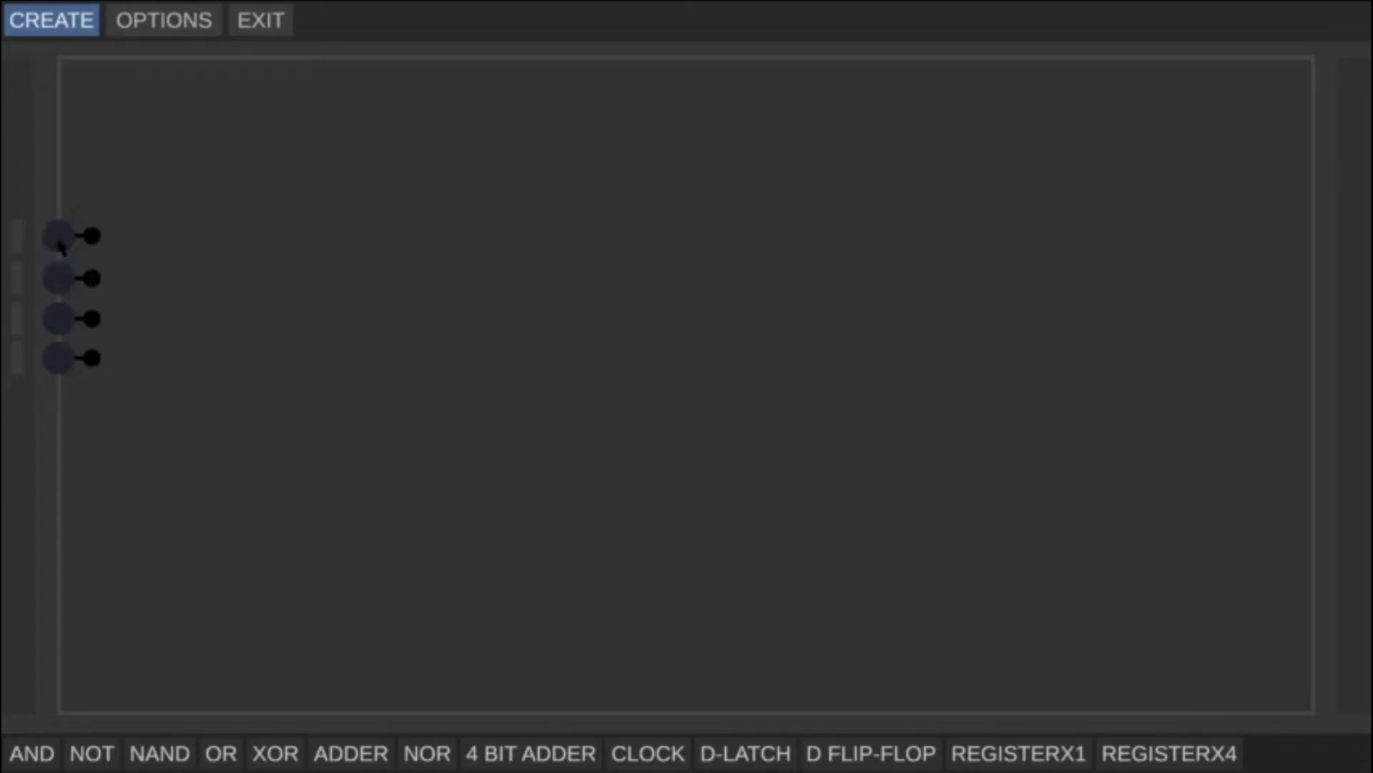
Switch the second, third and fourth input pins on and off, one at a time.
left_click(65, 290)
left_click(66, 288)
left_click(63, 320)
left_click(63, 320)
left_click(63, 362)
left_click(63, 362)
Count in binary from 1 to 3 on the input pins: first pin only, second pin only, and both together.
left_click(61, 241)
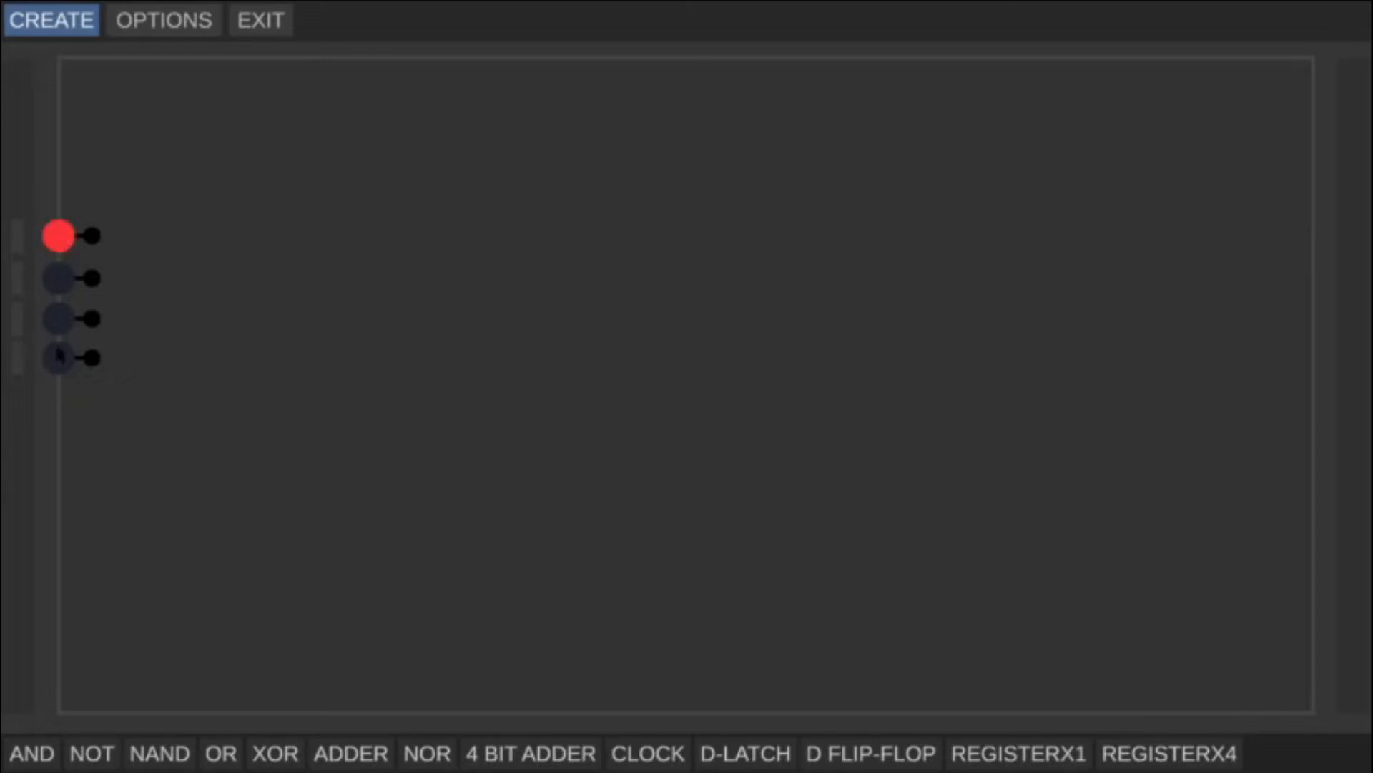
left_click(57, 246)
left_click(60, 276)
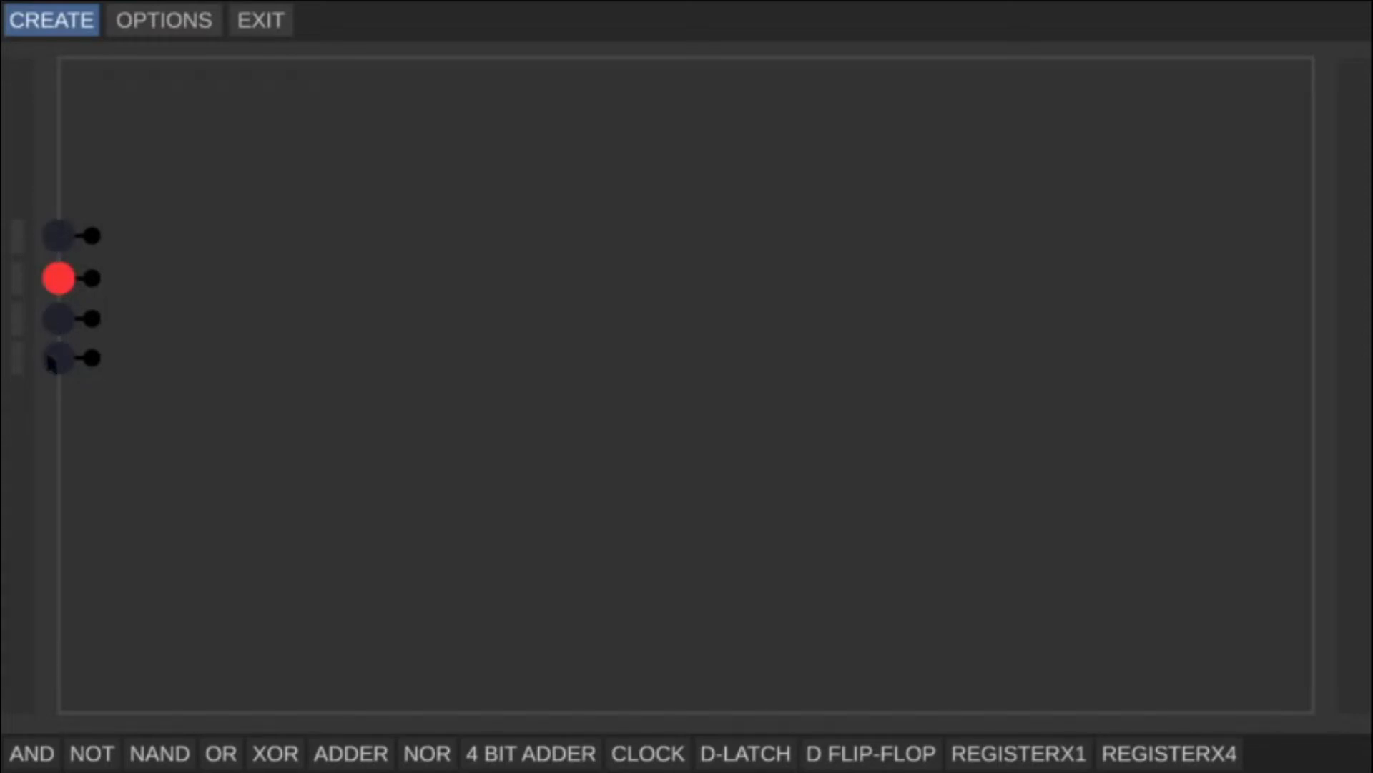
left_click(61, 280)
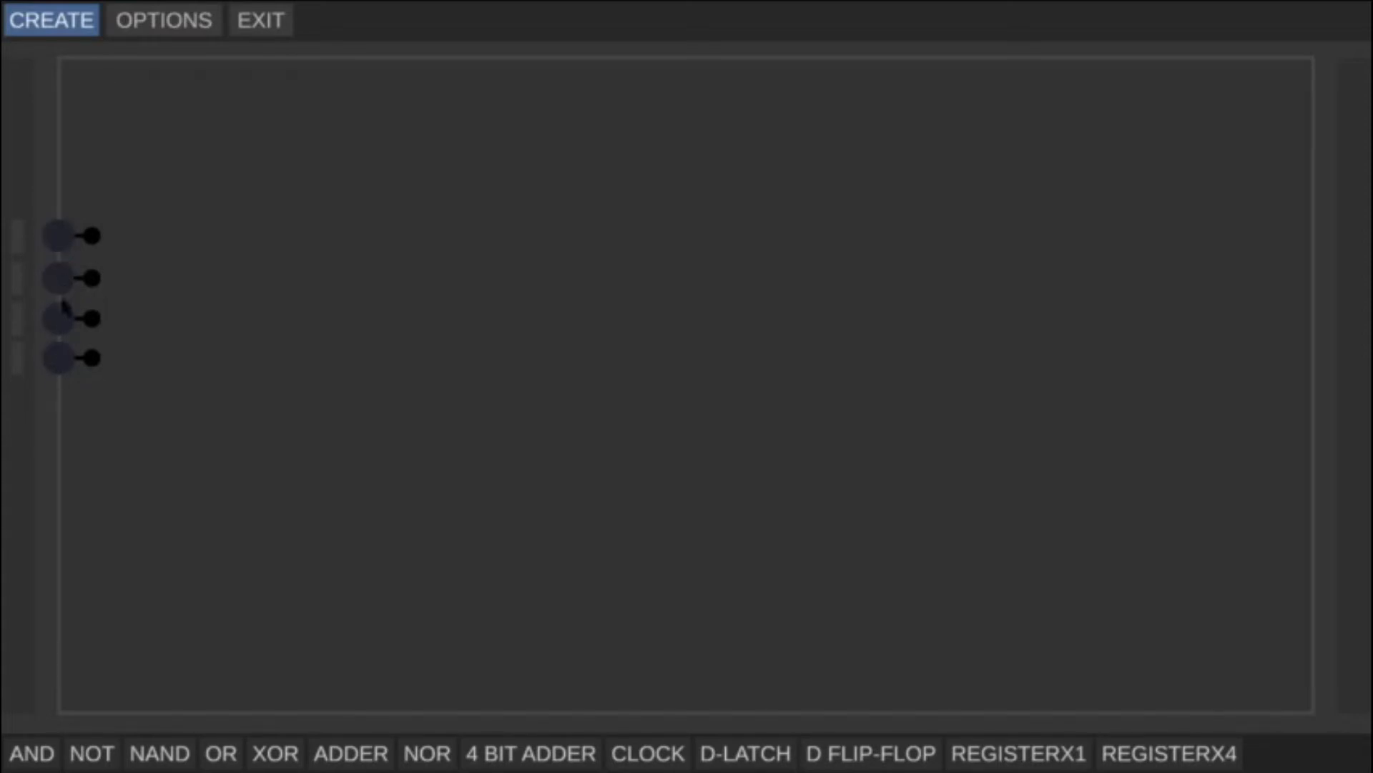
left_click(60, 282)
left_click(60, 237)
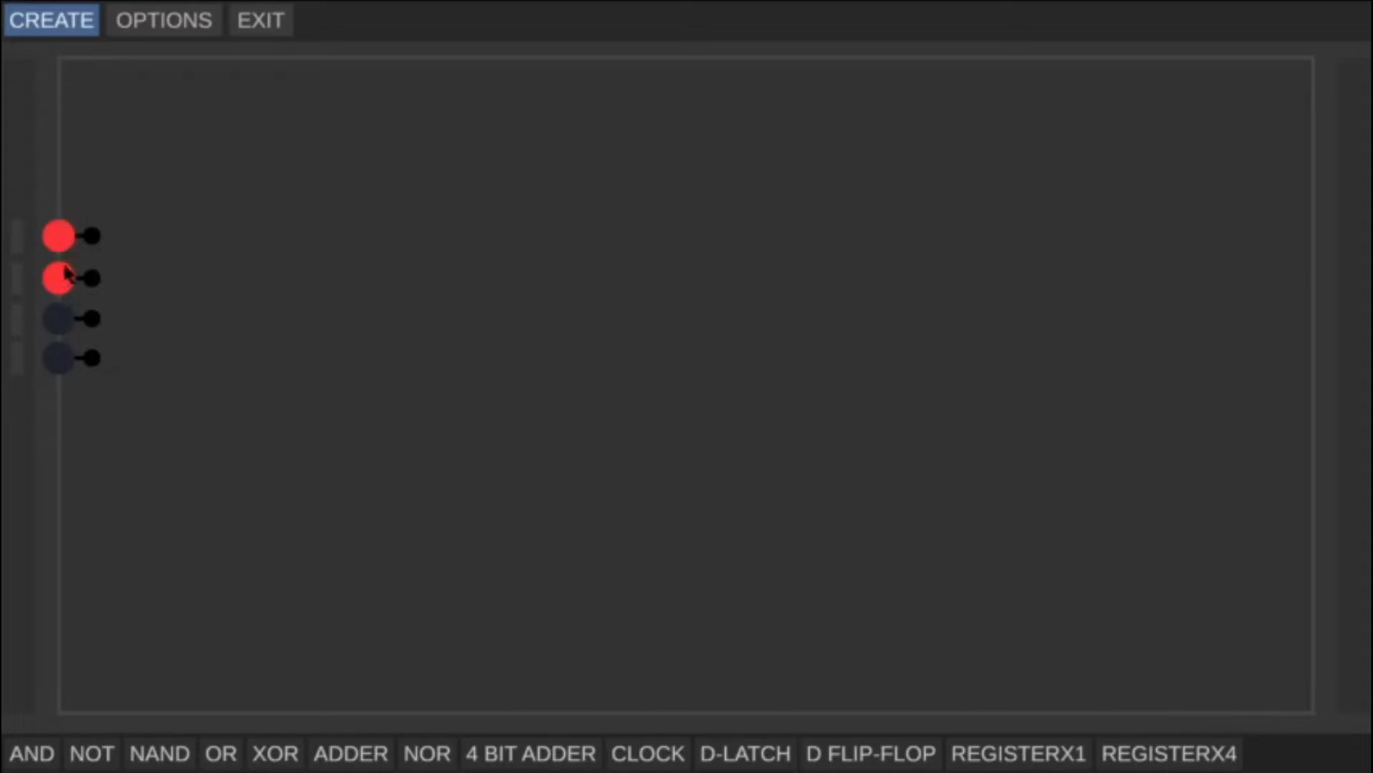
Switch the first two input pins off, and switch the third pin on and off to represent binary 4.
left_click(61, 237)
left_click(61, 279)
left_click(60, 318)
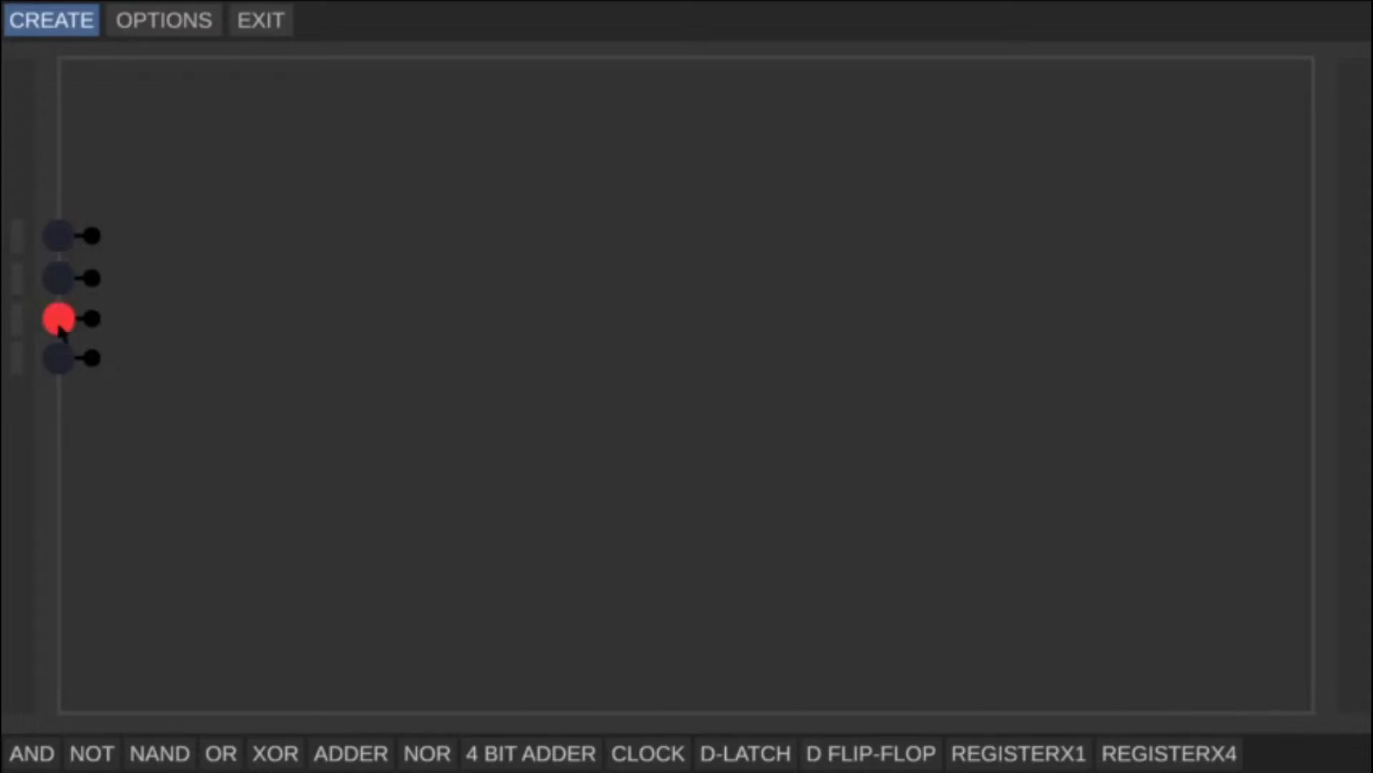
left_click(60, 321)
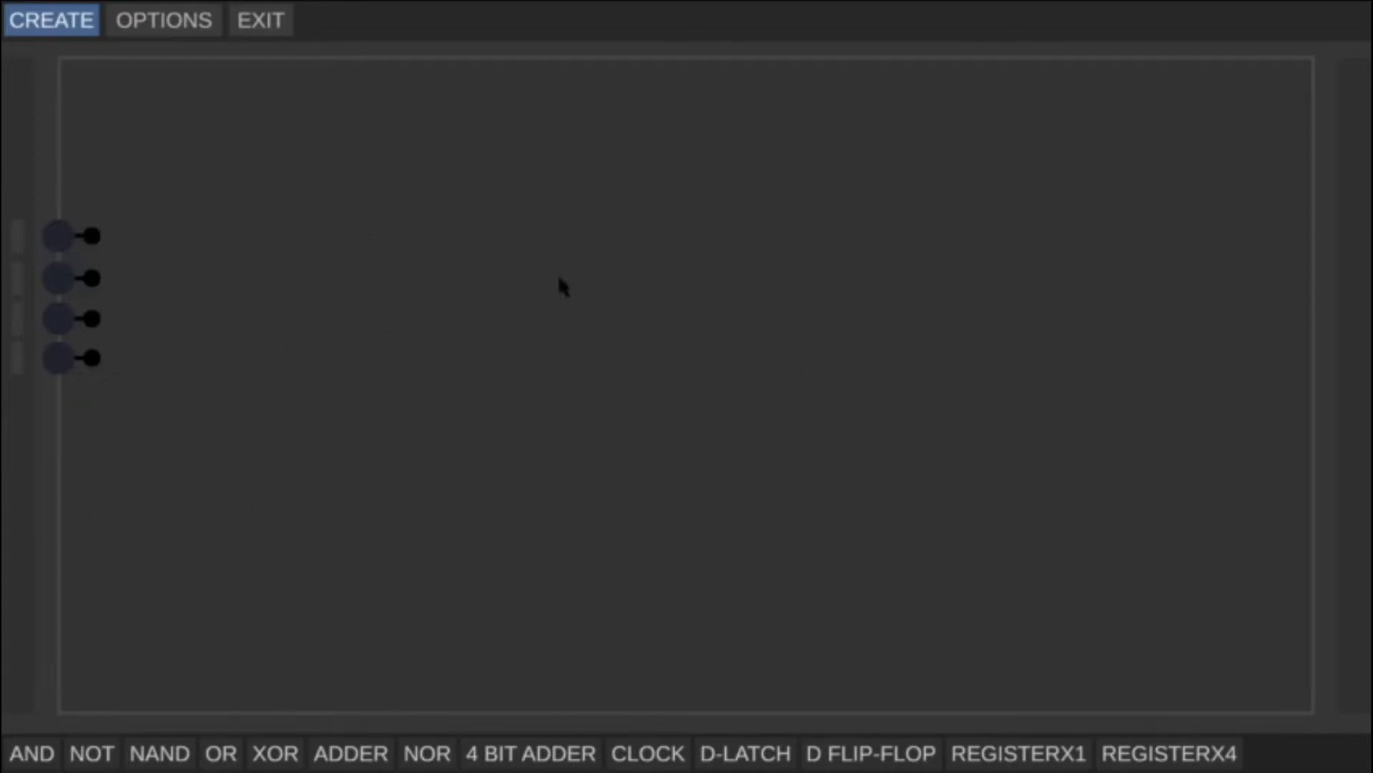
Switch on the first, third and fourth input pins, leaving the second pin off.
left_click(59, 236)
left_click(58, 318)
left_click(59, 357)
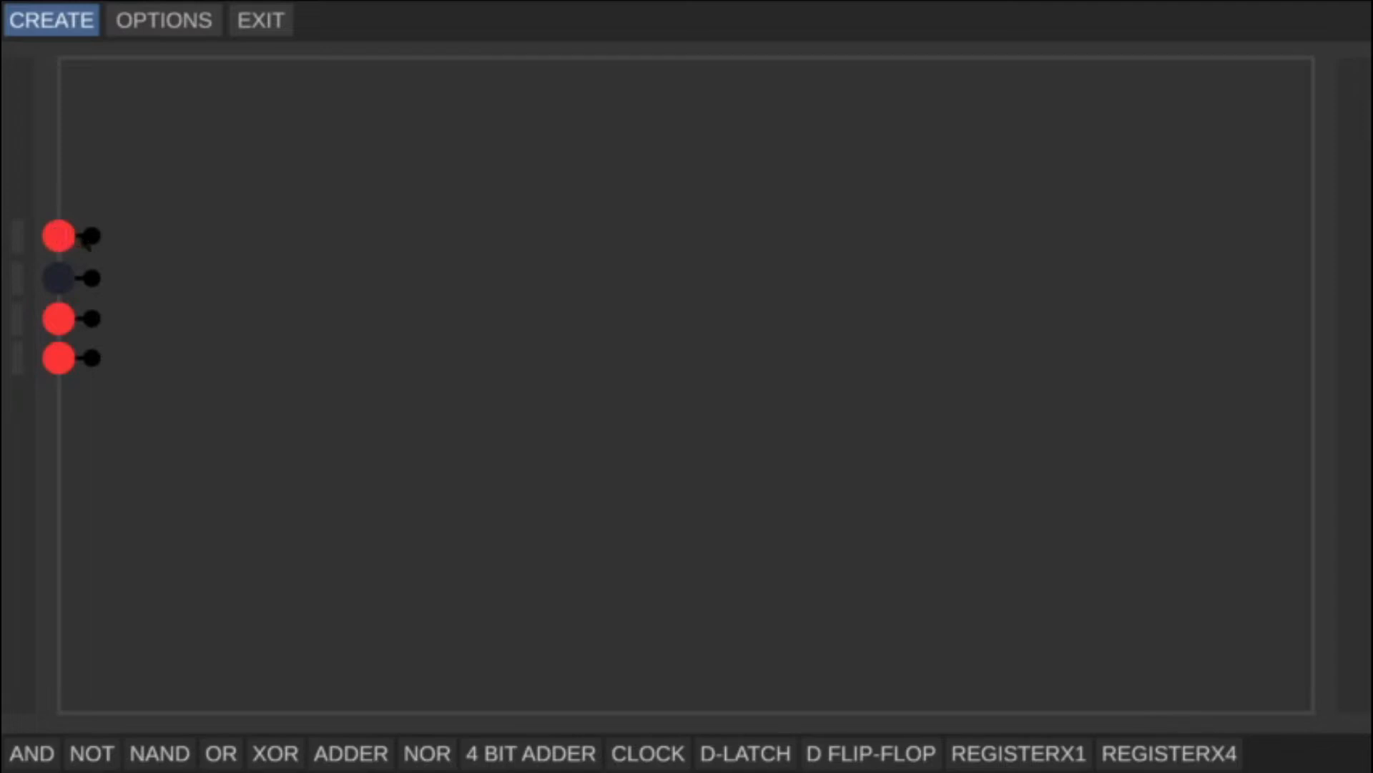
left_click_drag(91, 236, 177, 232)
right_click(176, 229)
Toggle the first input pin off and on repeatedly while the third and fourth pins stay on.
left_click(60, 236)
left_click(60, 236)
left_click(60, 236)
left_click(60, 237)
left_click(65, 241)
left_click(65, 241)
left_click(65, 241)
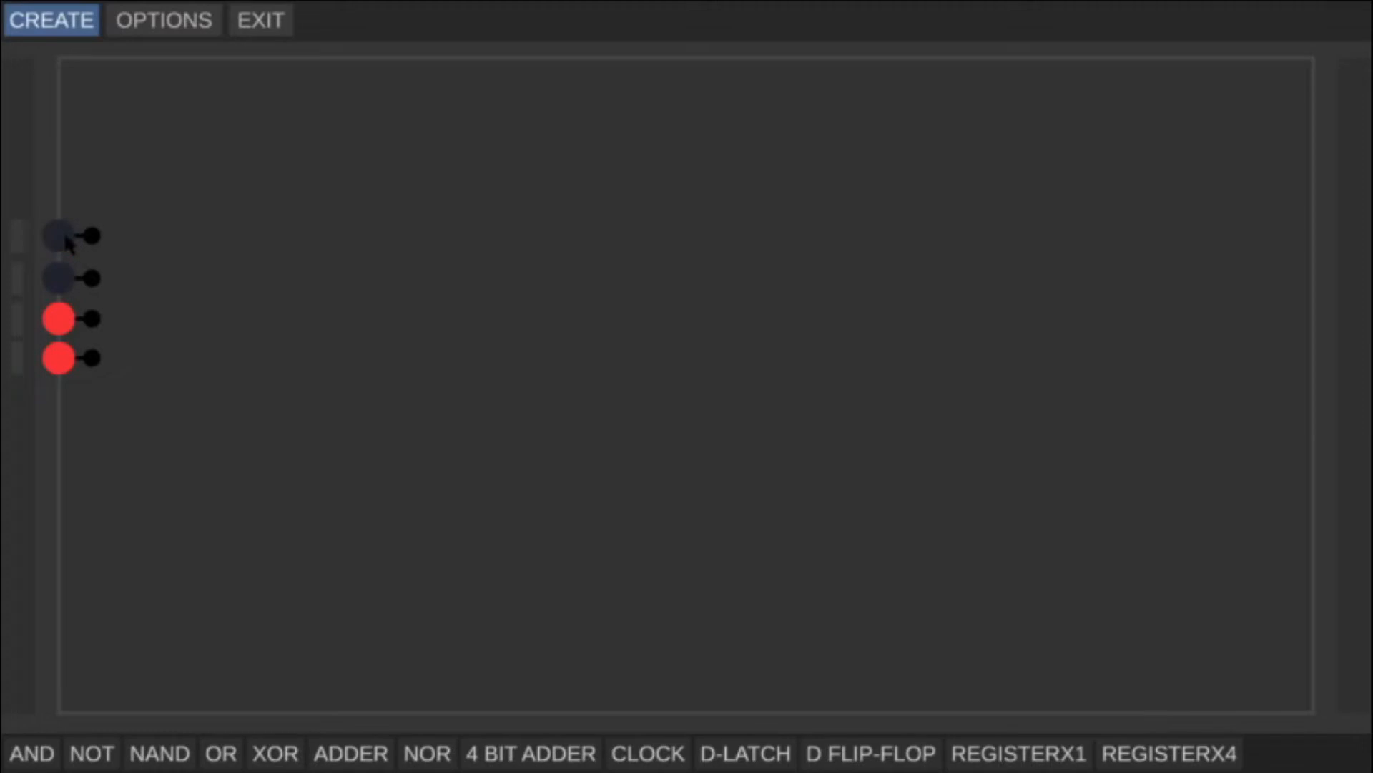
left_click(66, 241)
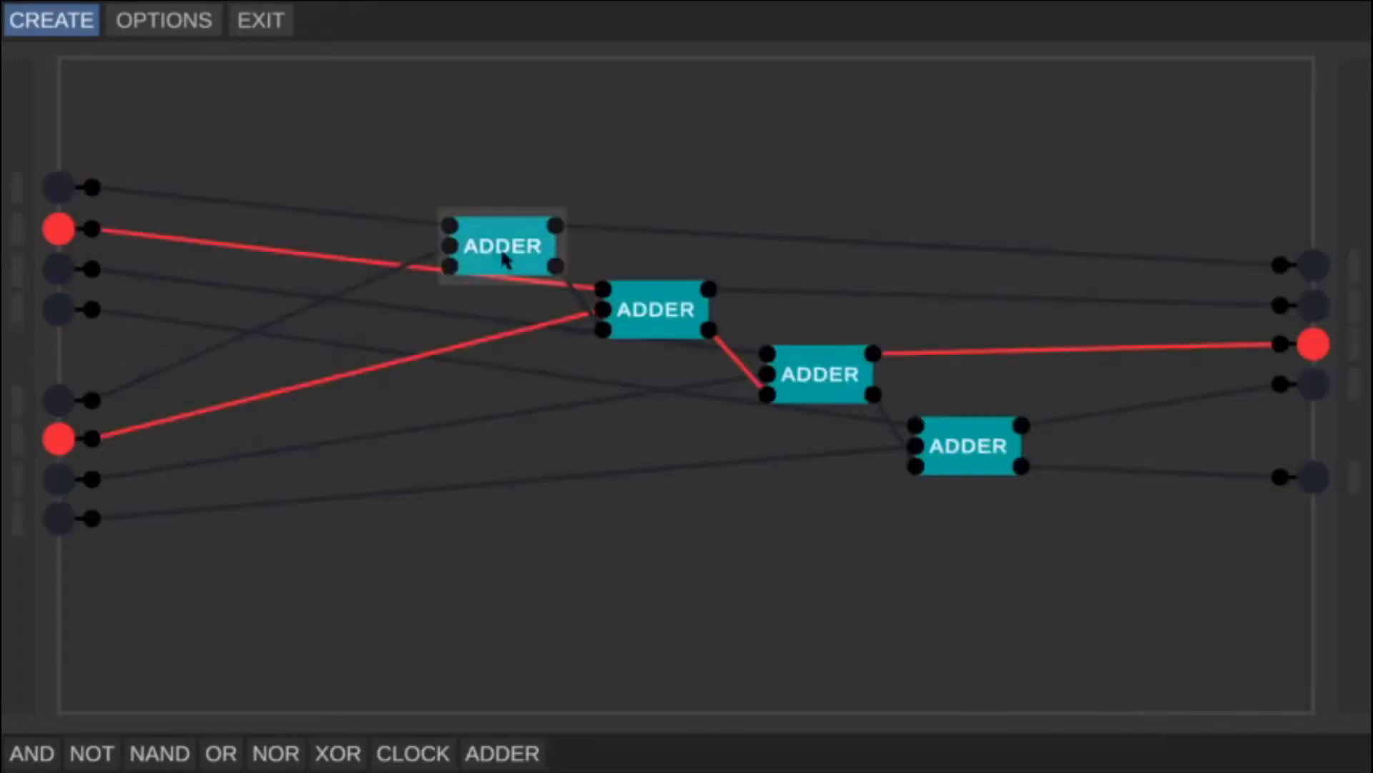
Nudge the first ADDER slightly, and clear the 4-bit adder's inputs, toggling the upper group's first pin on and off along the way.
left_click_drag(502, 249, 509, 246)
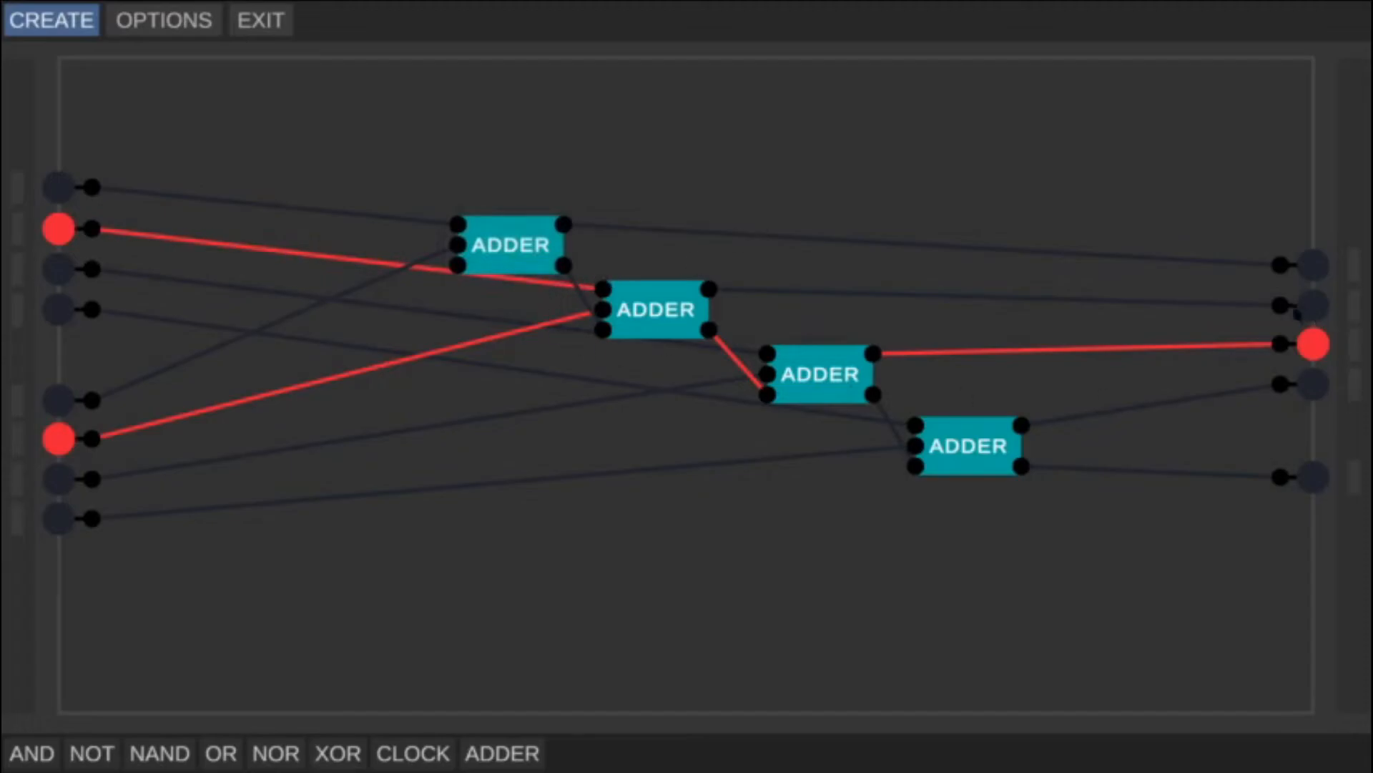
left_click(57, 230)
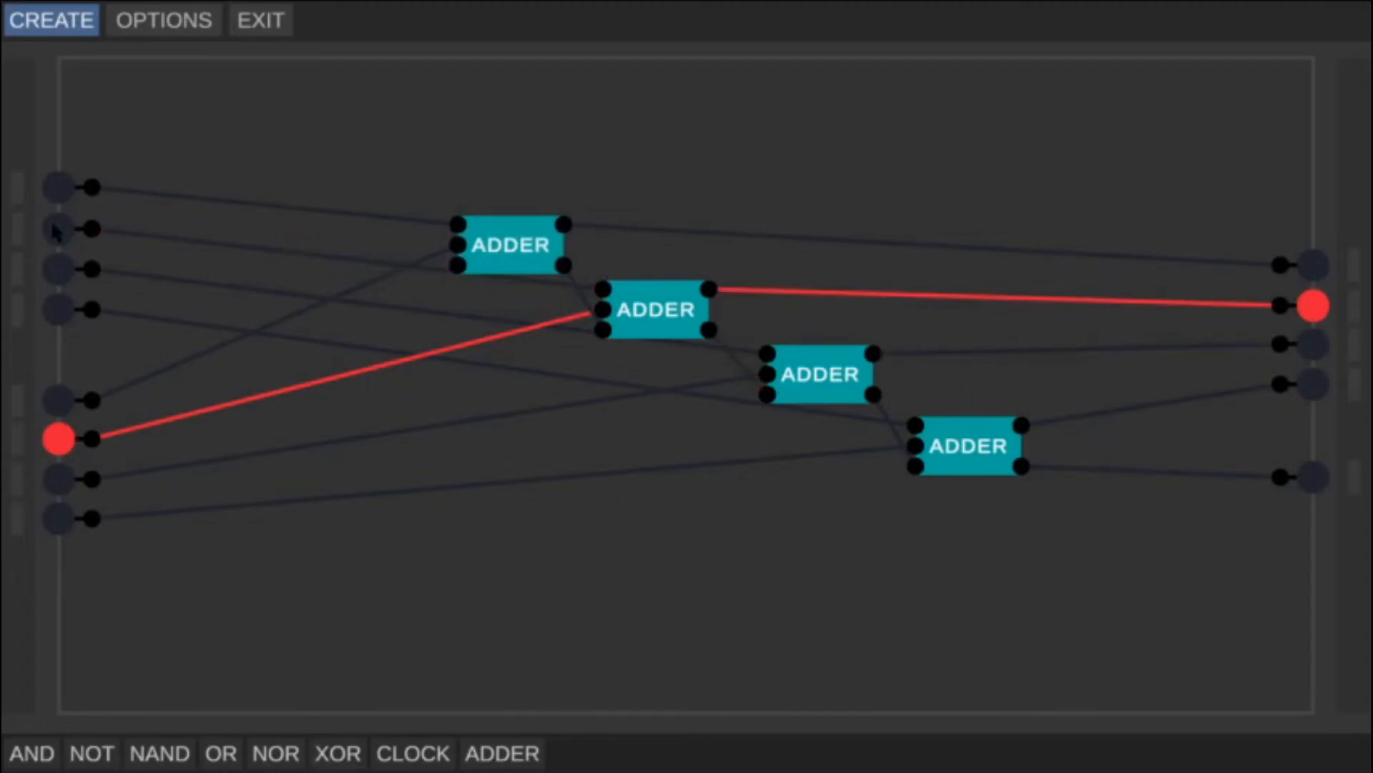
left_click(60, 191)
left_click(60, 190)
left_click(59, 438)
With the lower group's third pin on, toggle the upper group's third, first and second pins one at a time, and clear all inputs.
left_click(58, 478)
left_click(61, 270)
left_click(62, 269)
left_click(60, 188)
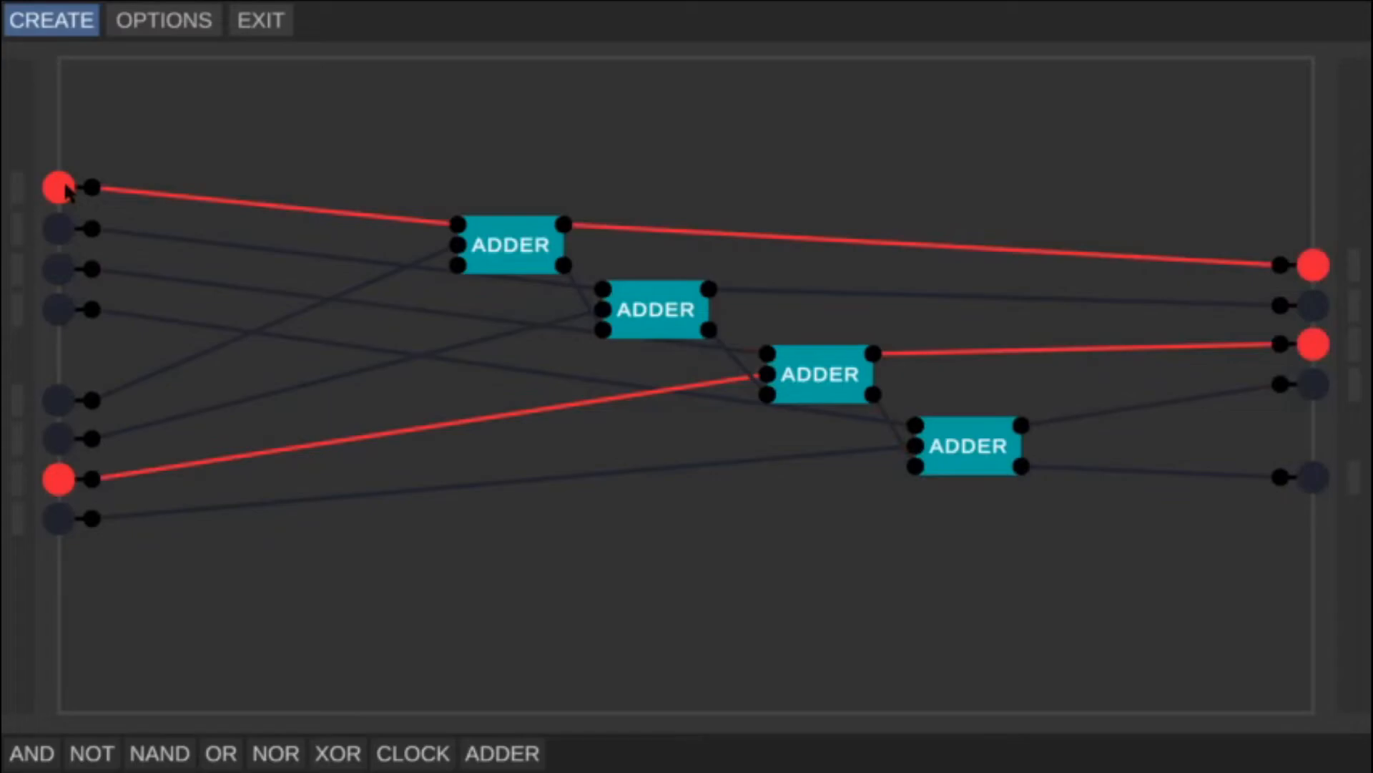
left_click(63, 189)
left_click(63, 230)
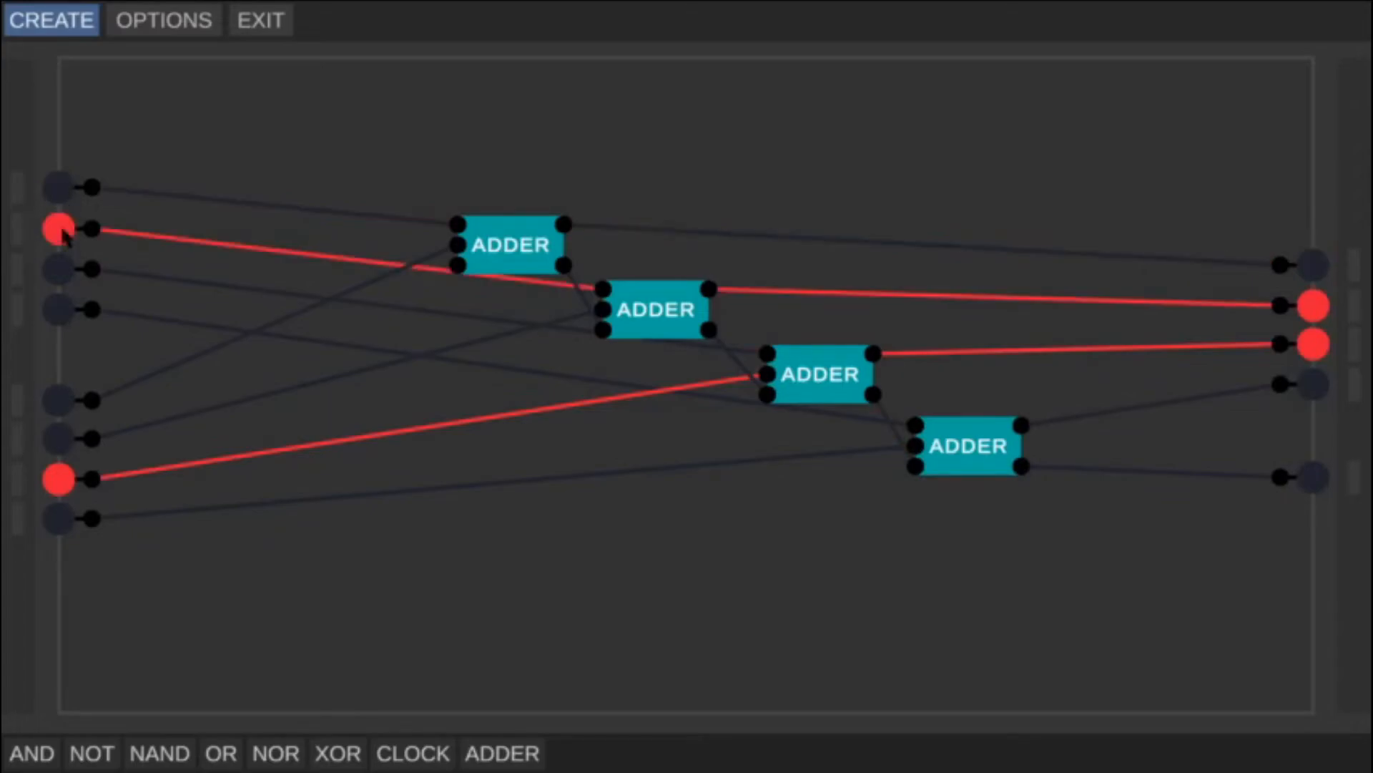
left_click(63, 236)
left_click(52, 475)
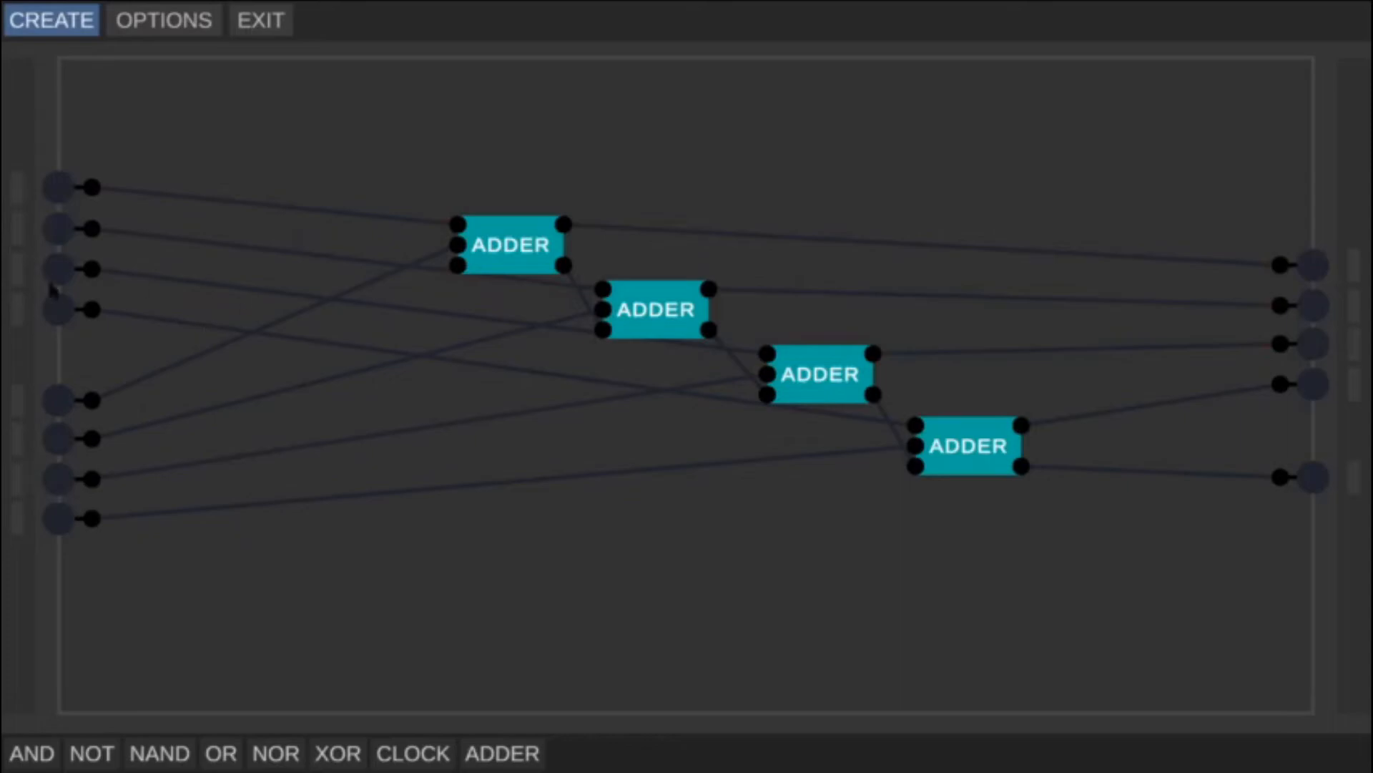
Add the fourth pins of both input groups together, and replace the lower group's fourth bit with its third.
left_click(58, 309)
left_click(60, 521)
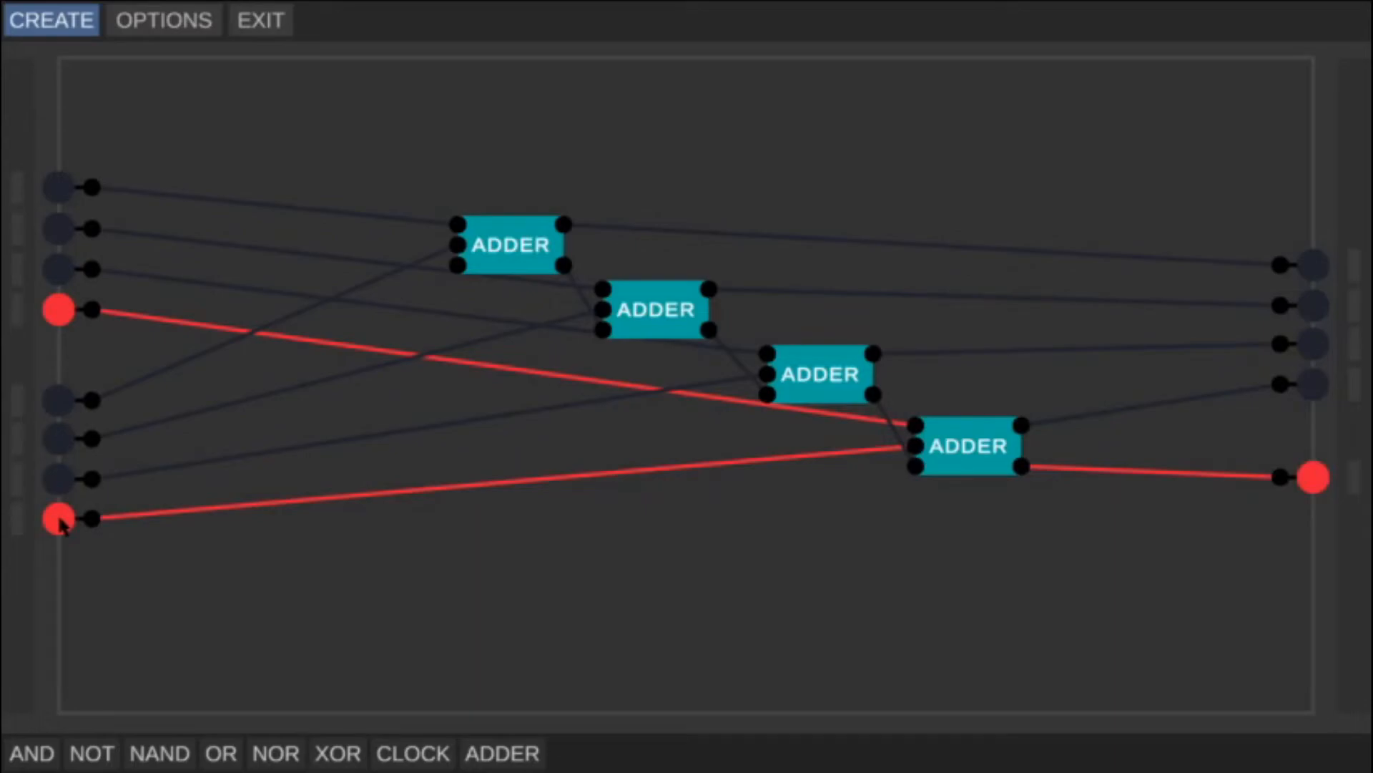
left_click(60, 521)
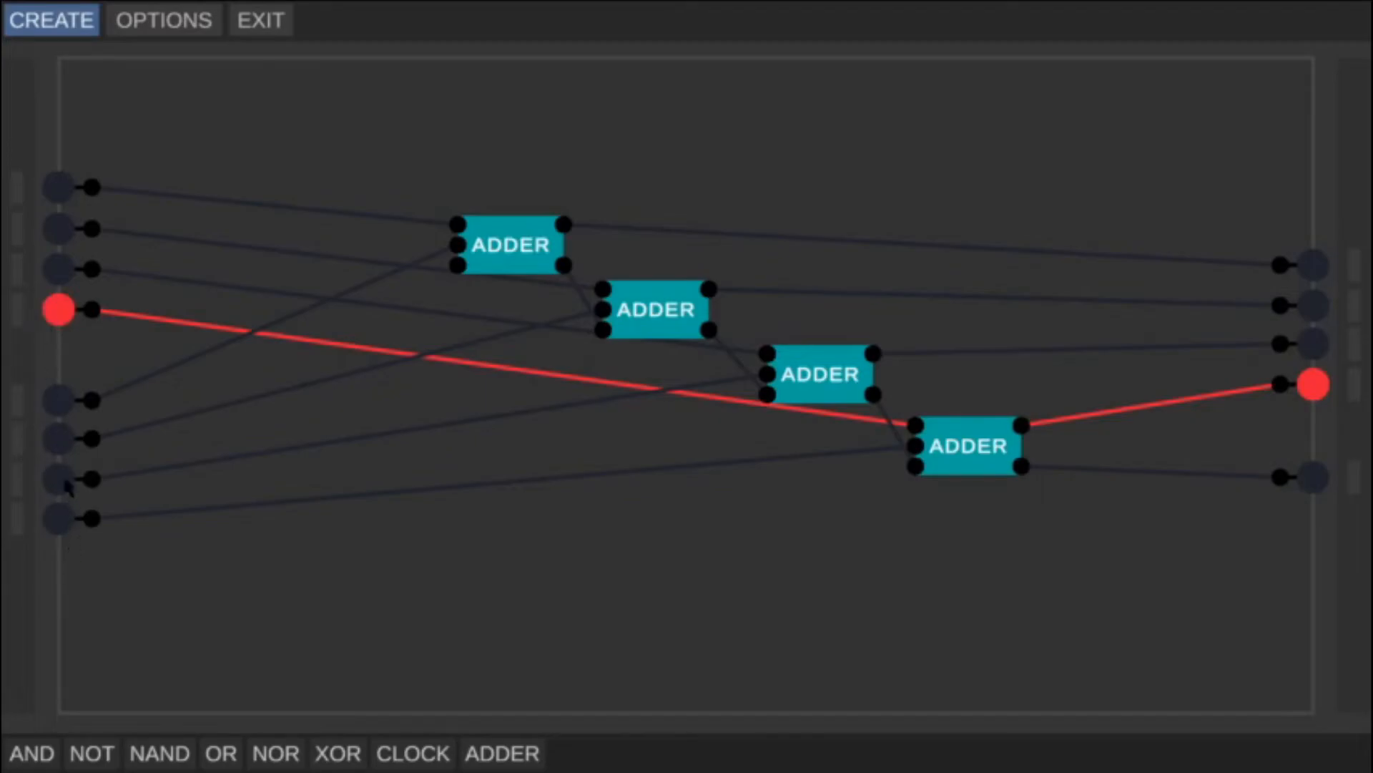
left_click(60, 480)
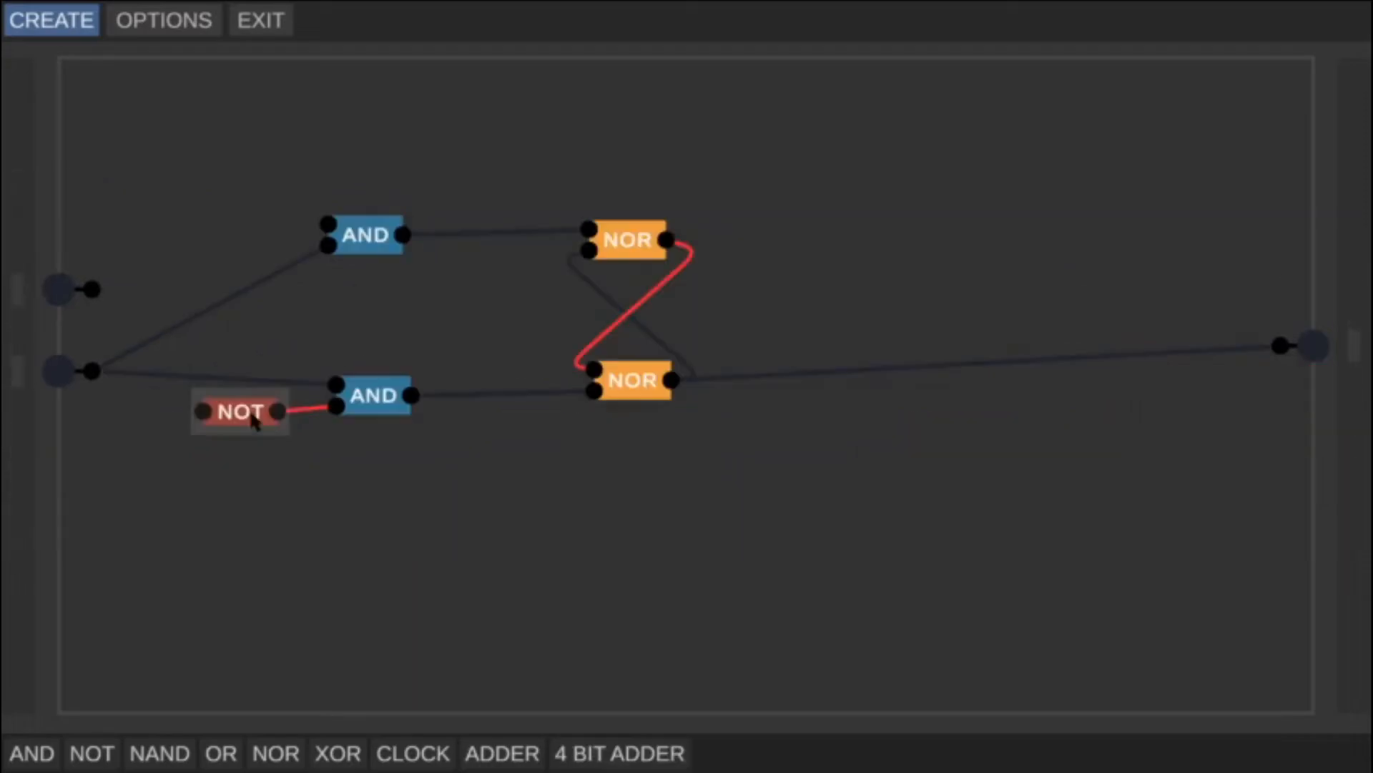
Connect the first input pin to the NOT gate's input and to the upper AND gate's free input.
left_click_drag(154, 404, 203, 411)
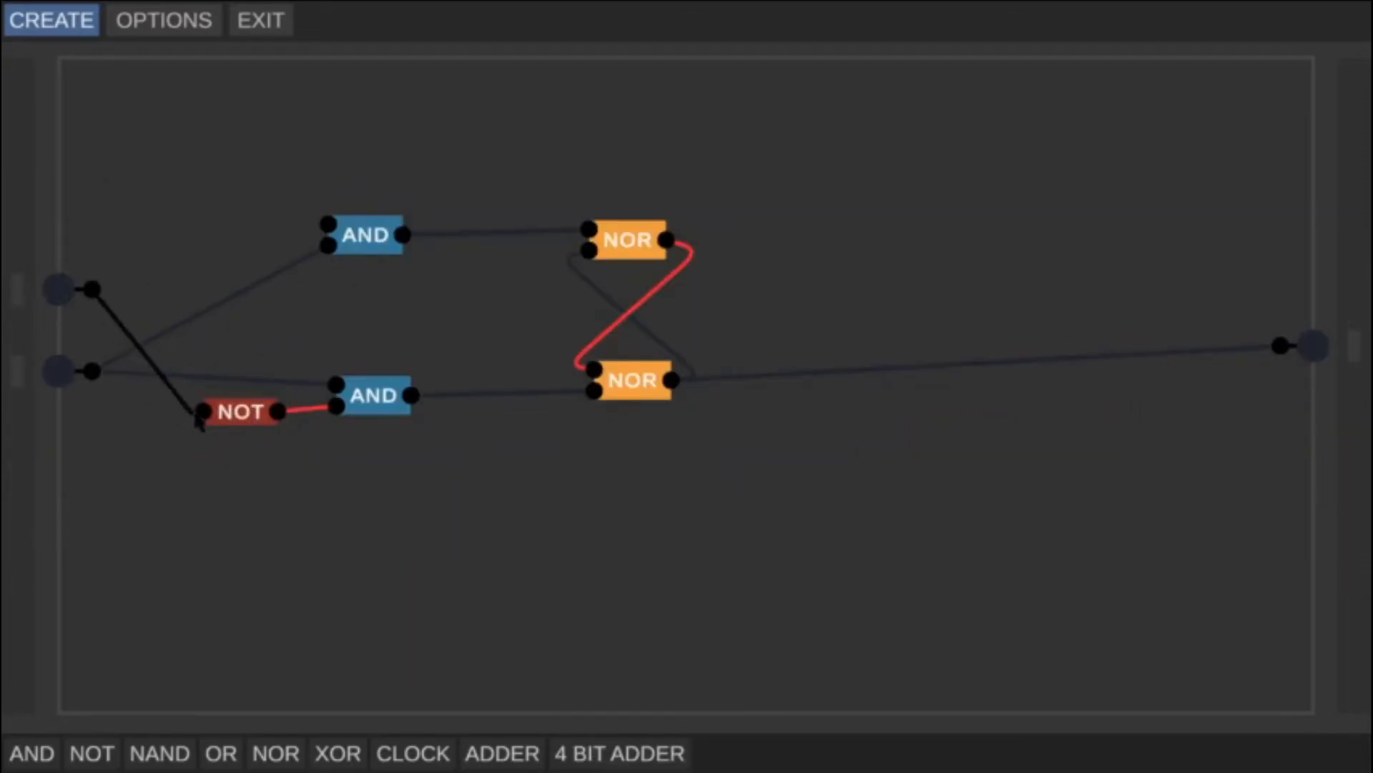
left_click_drag(92, 289, 328, 225)
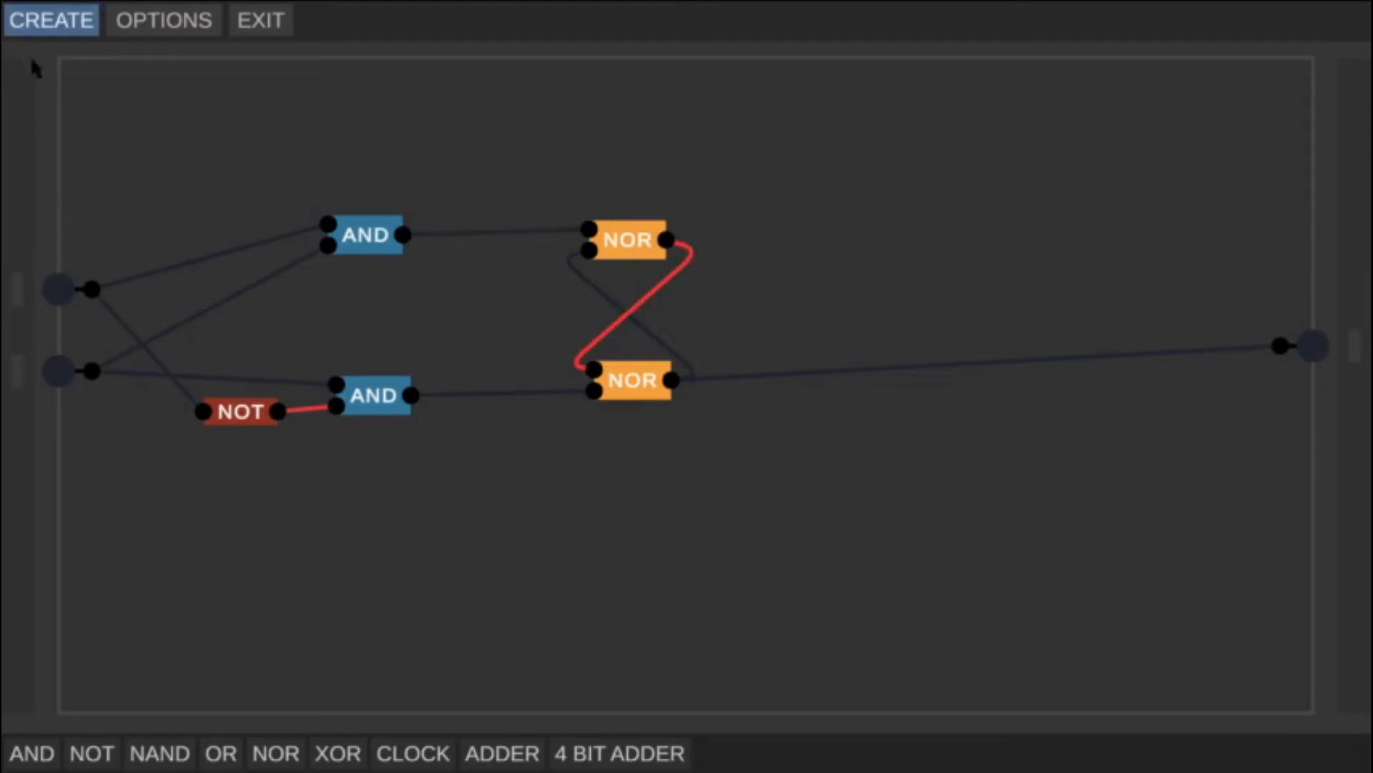
Test the latch by pulsing the second input pin once with the first pin on and once with it off.
left_click(60, 291)
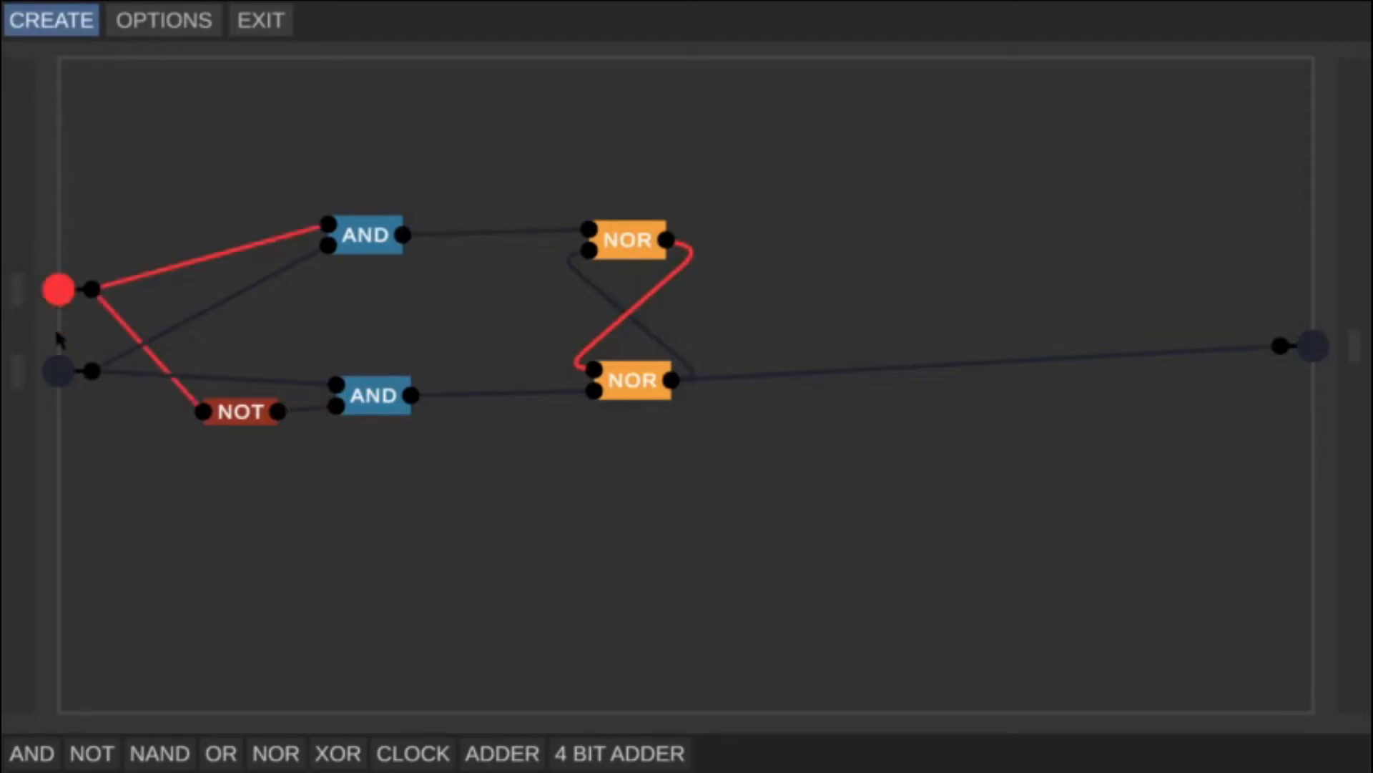
left_click(61, 363)
left_click(62, 363)
left_click(61, 297)
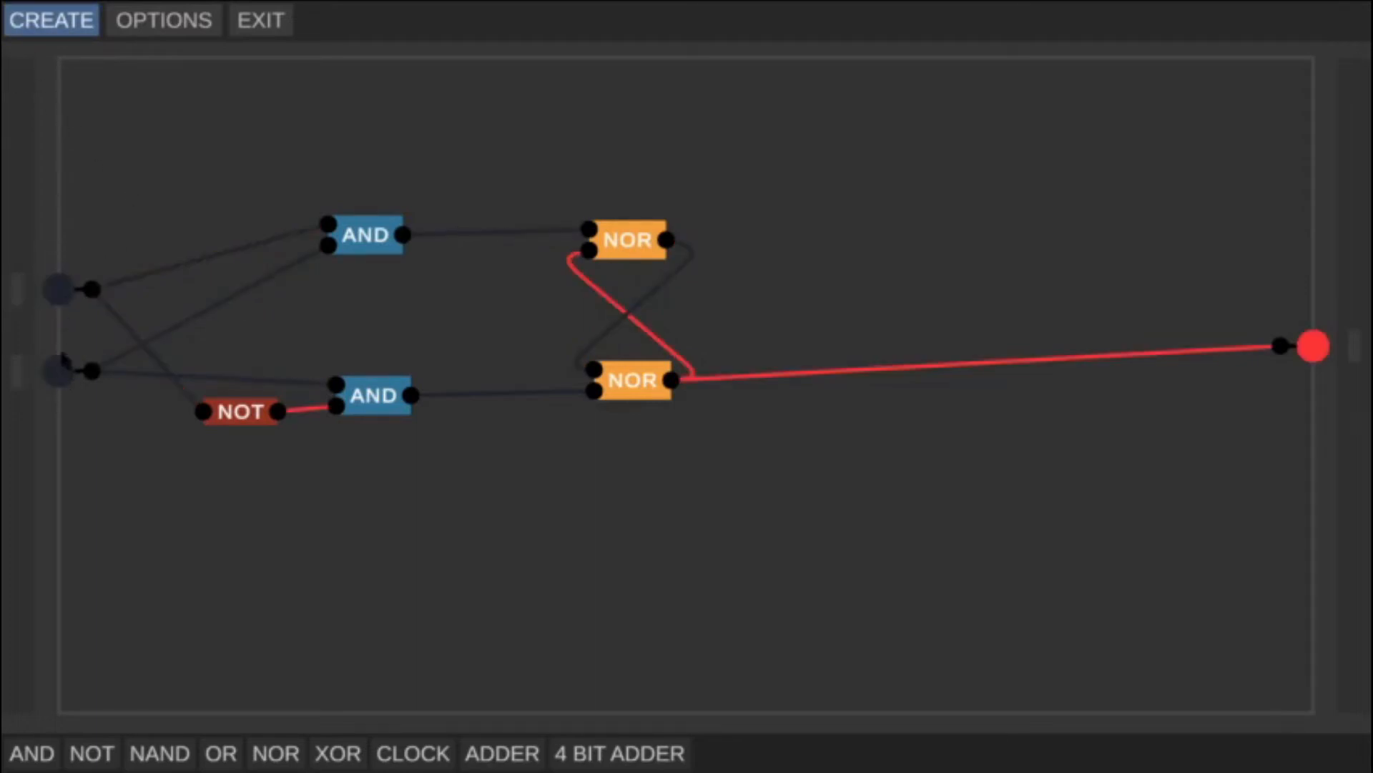
left_click(60, 367)
left_click(60, 367)
Switch the latch's first input pin on and off twice, and pulse the second pin on and off.
left_click(60, 292)
left_click(60, 295)
left_click(59, 294)
left_click(60, 299)
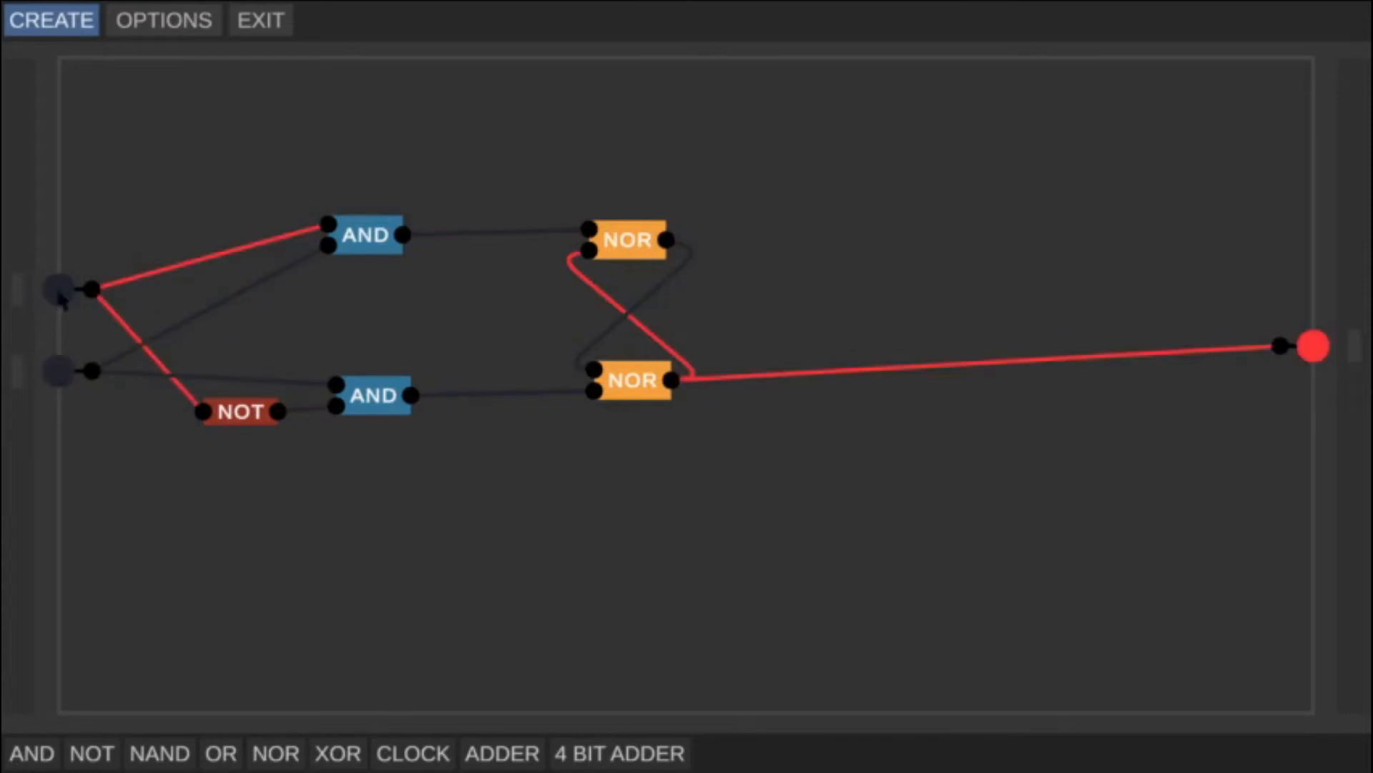
left_click(61, 371)
left_click(63, 372)
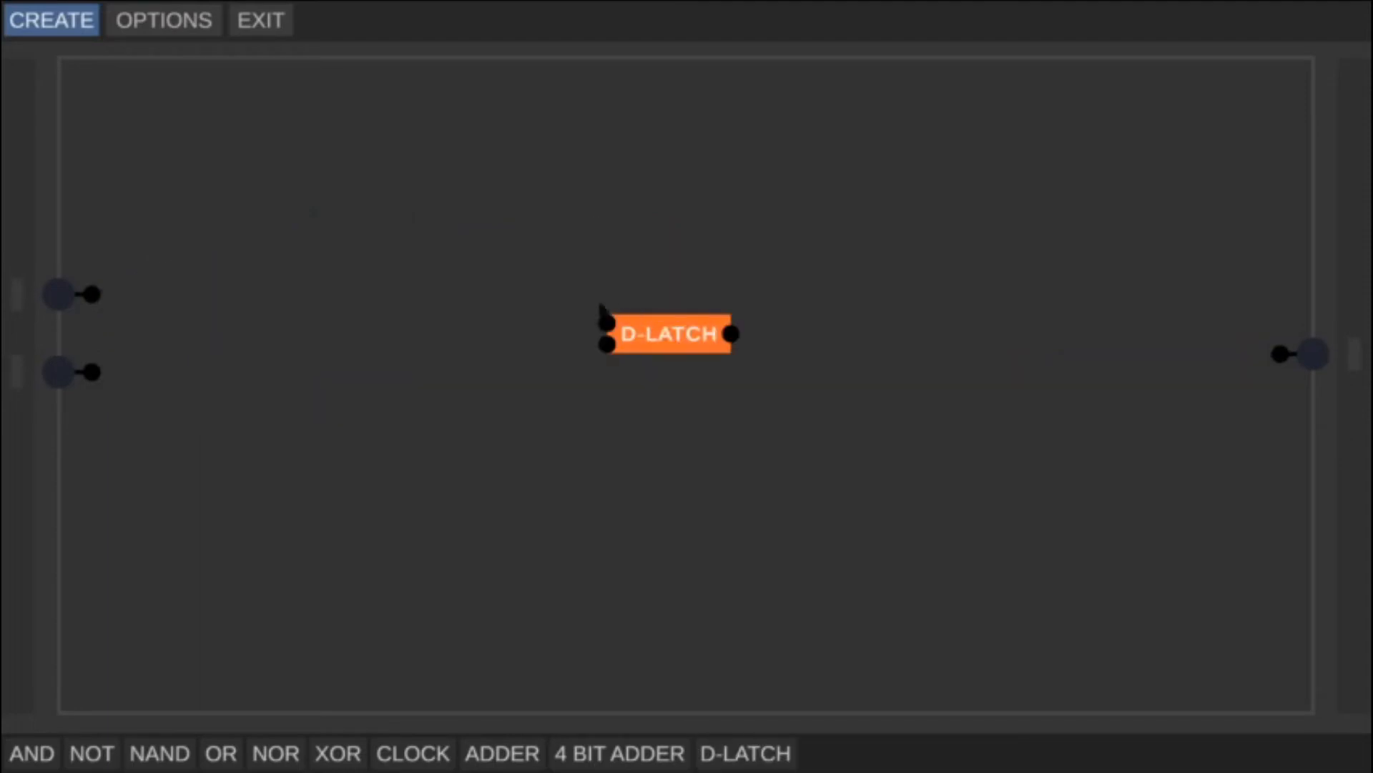
Wire the D-LATCH to the output pin, and feed its inputs from a second D-LATCH and the second input pin.
left_click_drag(680, 334, 1280, 354)
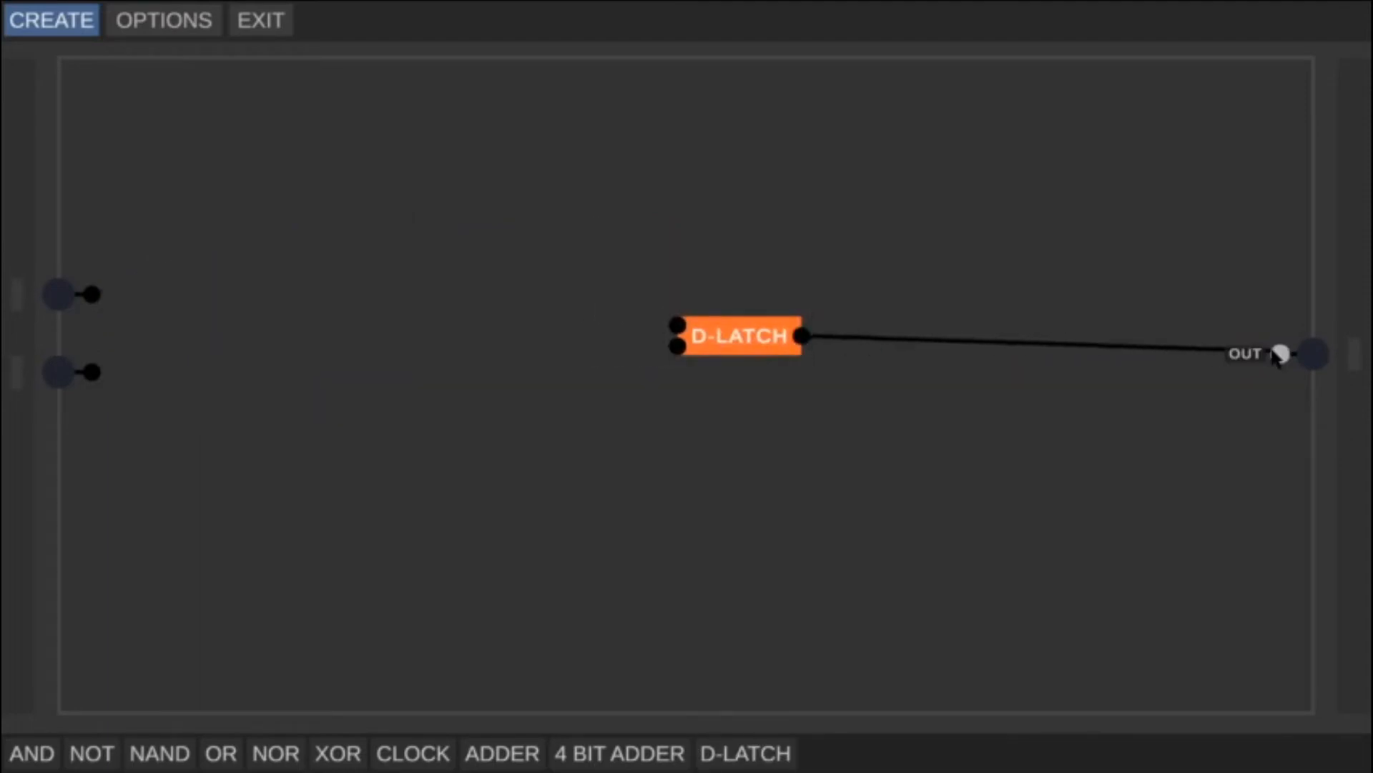
left_click_drag(746, 346, 884, 358)
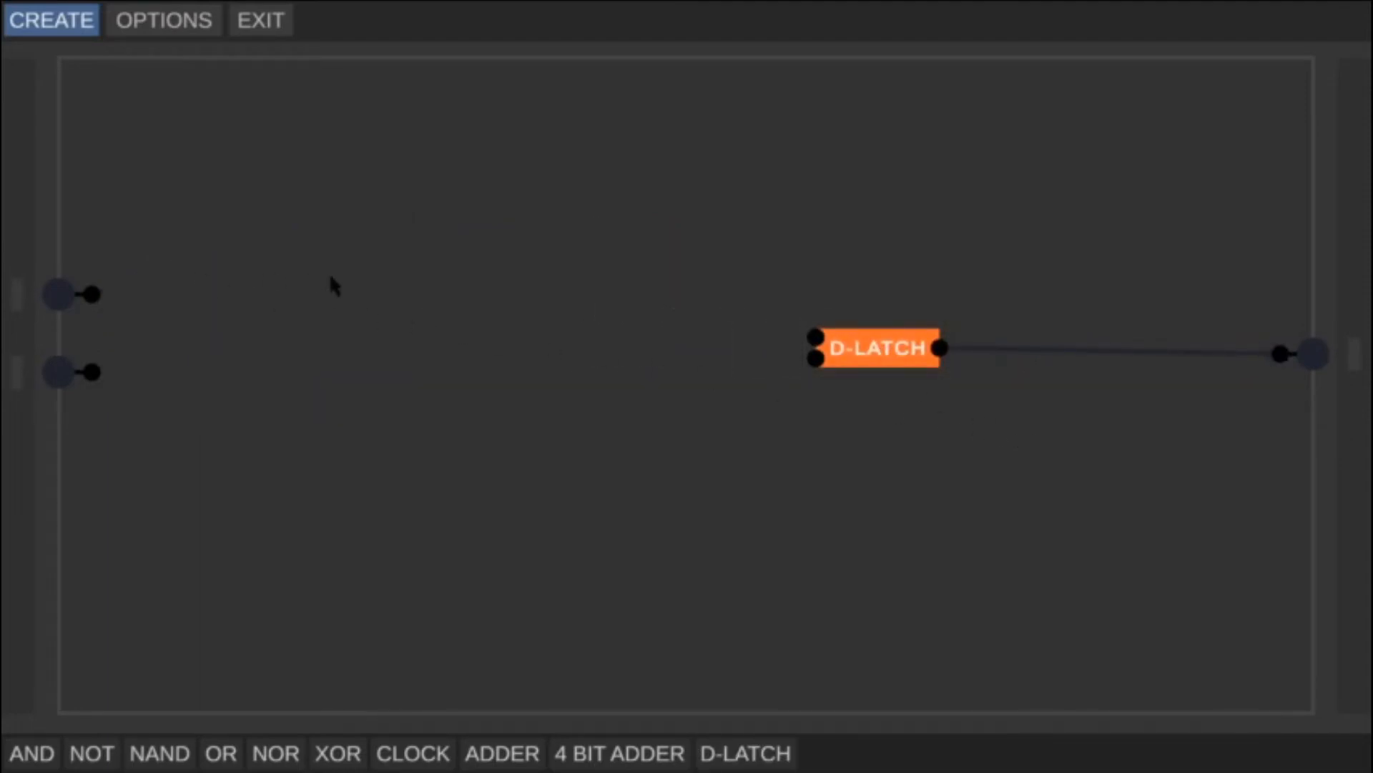
left_click_drag(744, 753, 575, 286)
left_click_drag(666, 294, 93, 371)
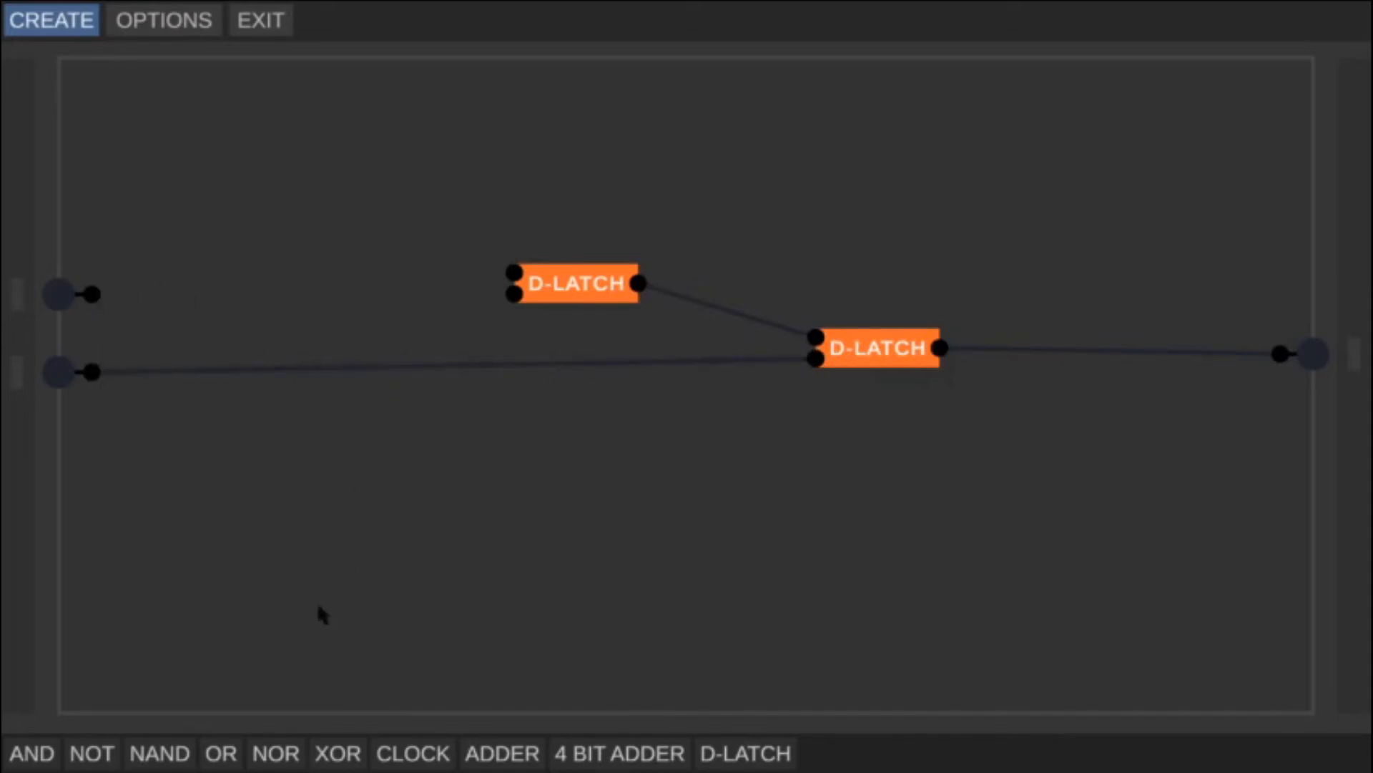
Insert a NOT gate between the second input pin and the first D-LATCH, and connect the first input pin to that latch's upper input.
left_click_drag(92, 753, 514, 294)
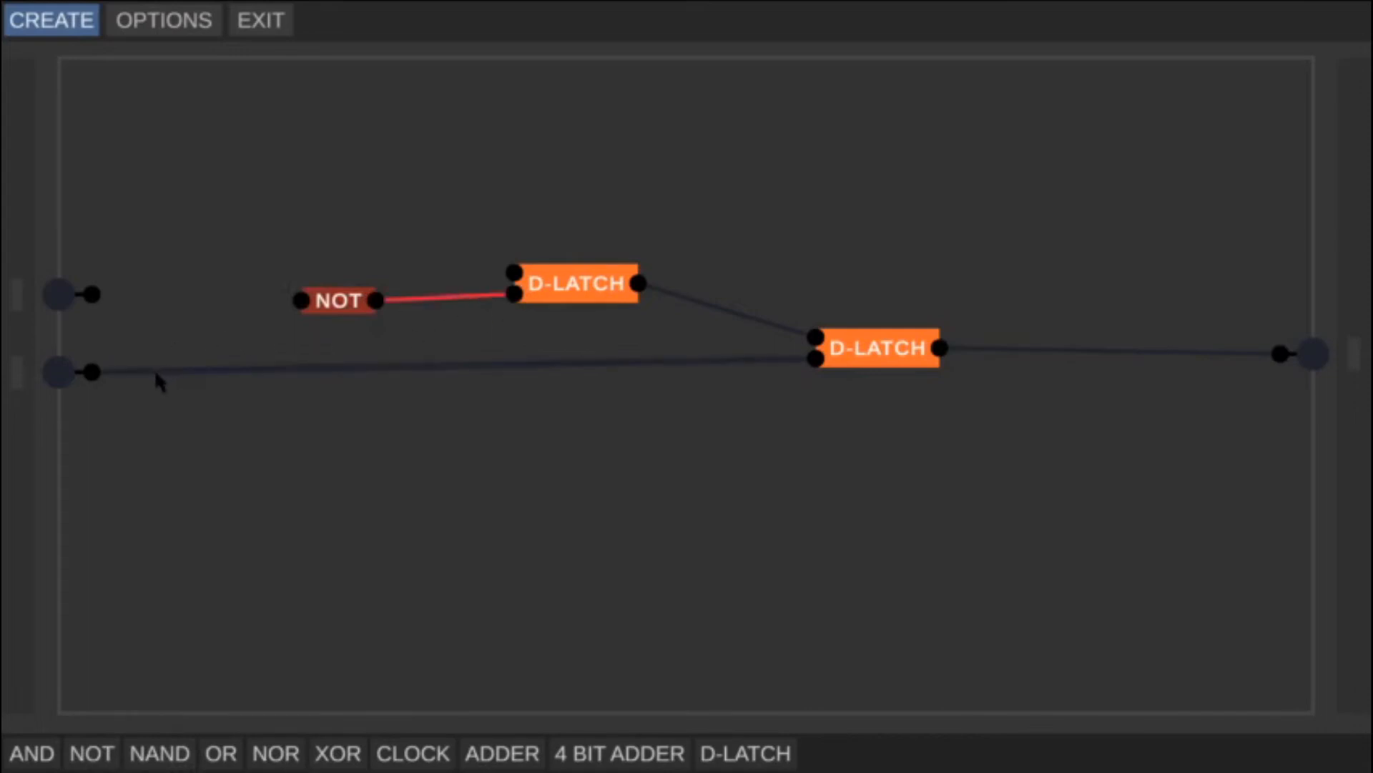
left_click_drag(93, 371, 316, 301)
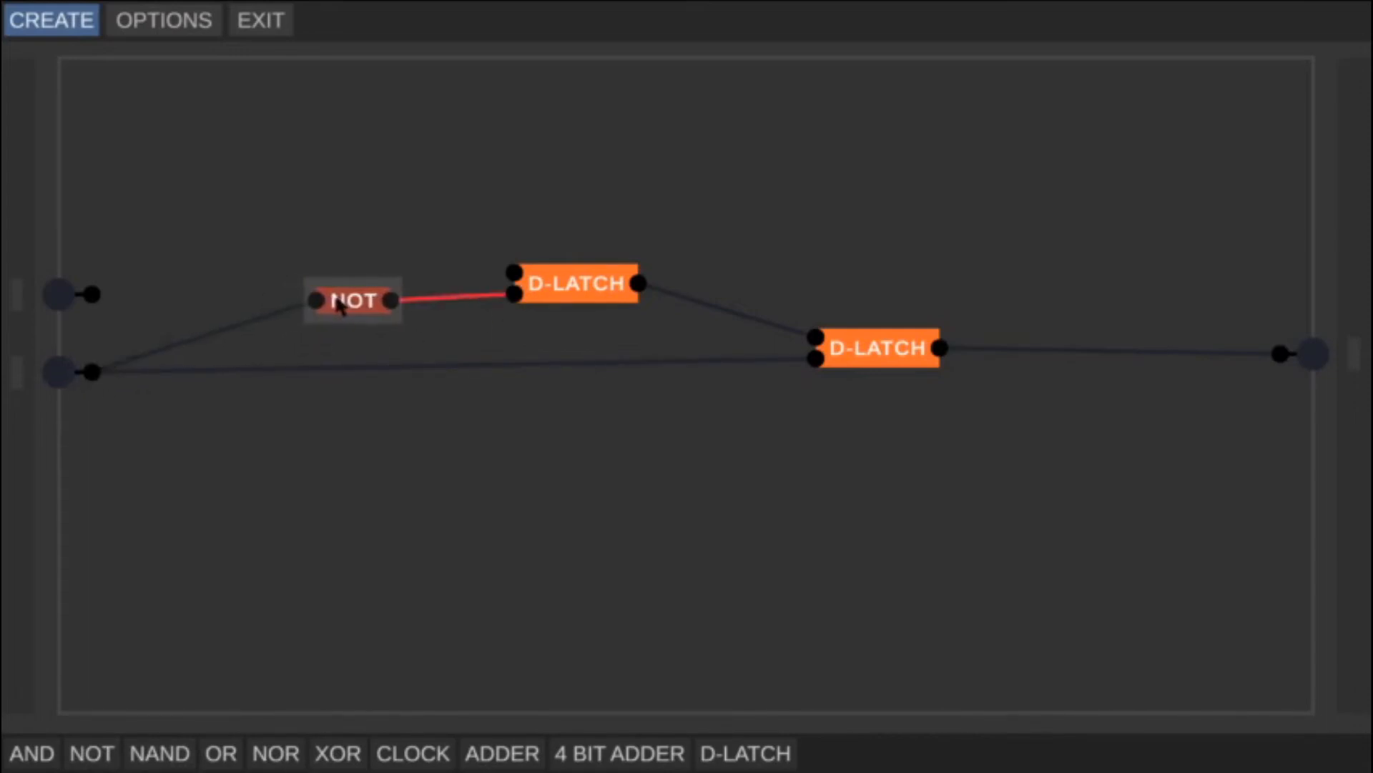
left_click_drag(91, 294, 514, 272)
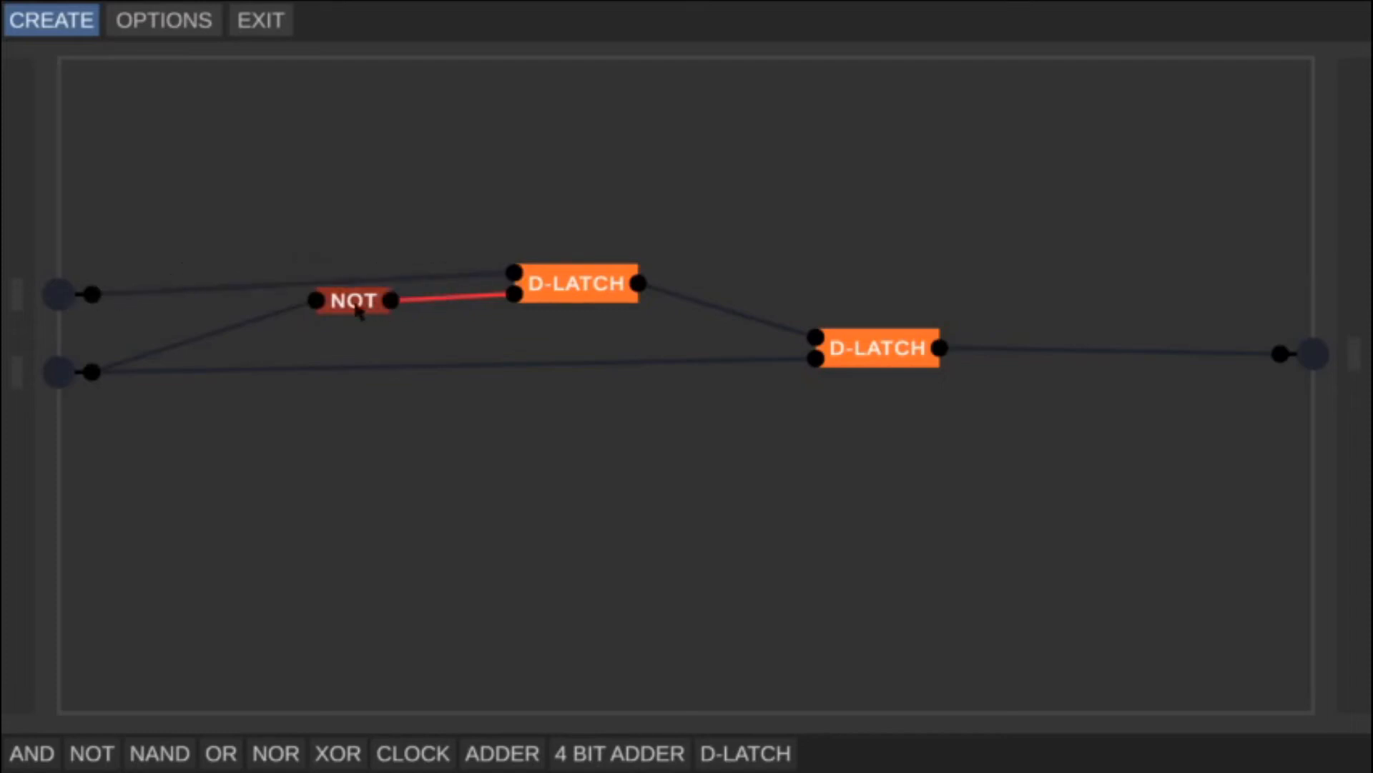
left_click_drag(362, 304, 362, 320)
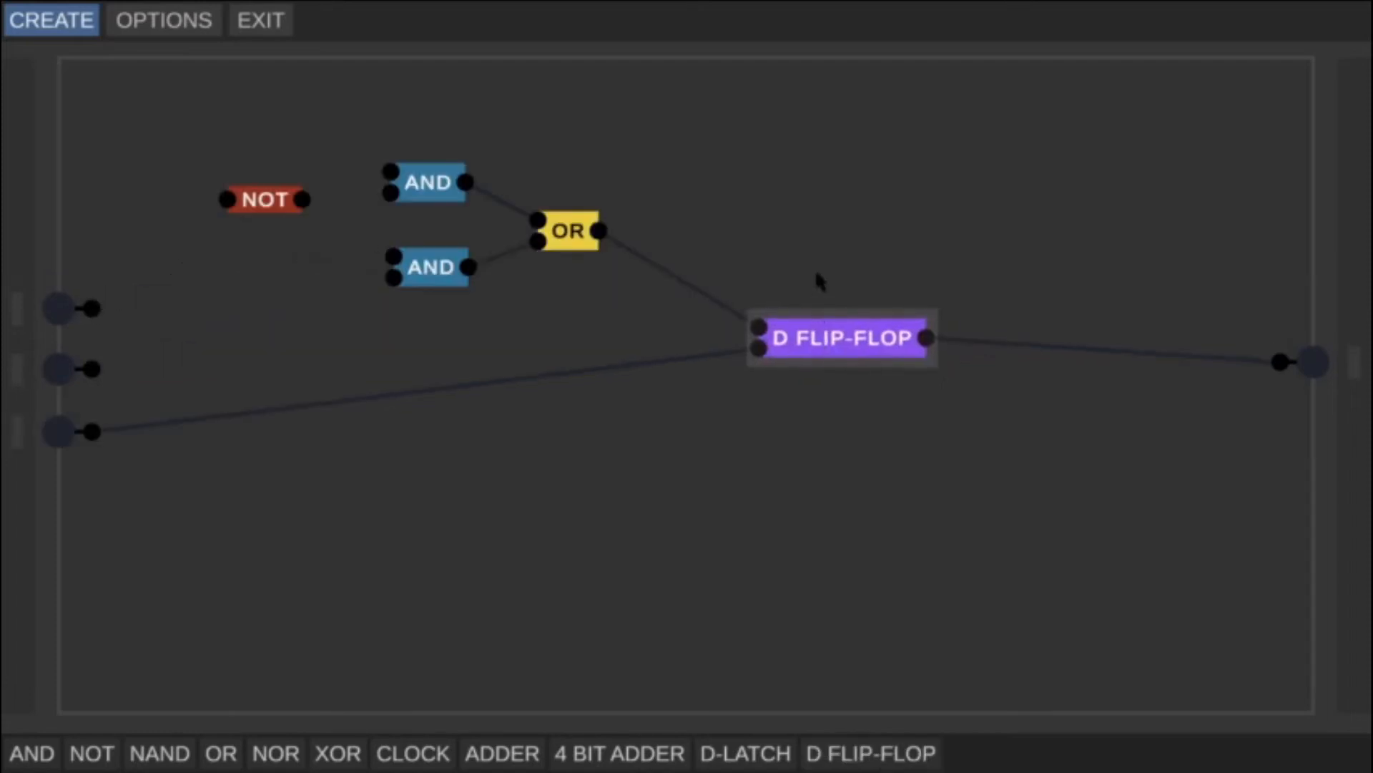
Feed the upper AND gate from the D FLIP-FLOP output and the inverted STO pin, and the lower AND gate from STO and the first input pin.
left_click_drag(391, 173, 927, 337)
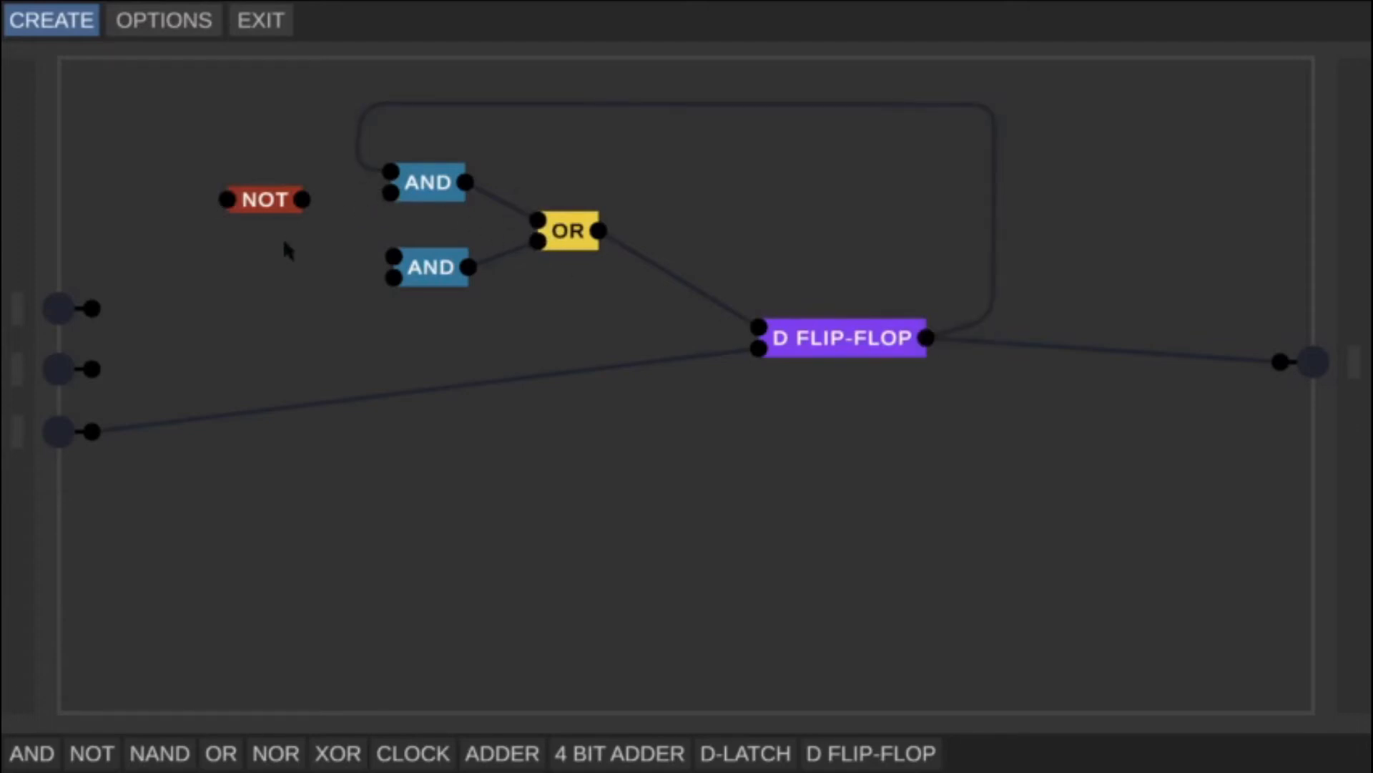
left_click_drag(302, 200, 391, 192)
left_click_drag(91, 368, 293, 212)
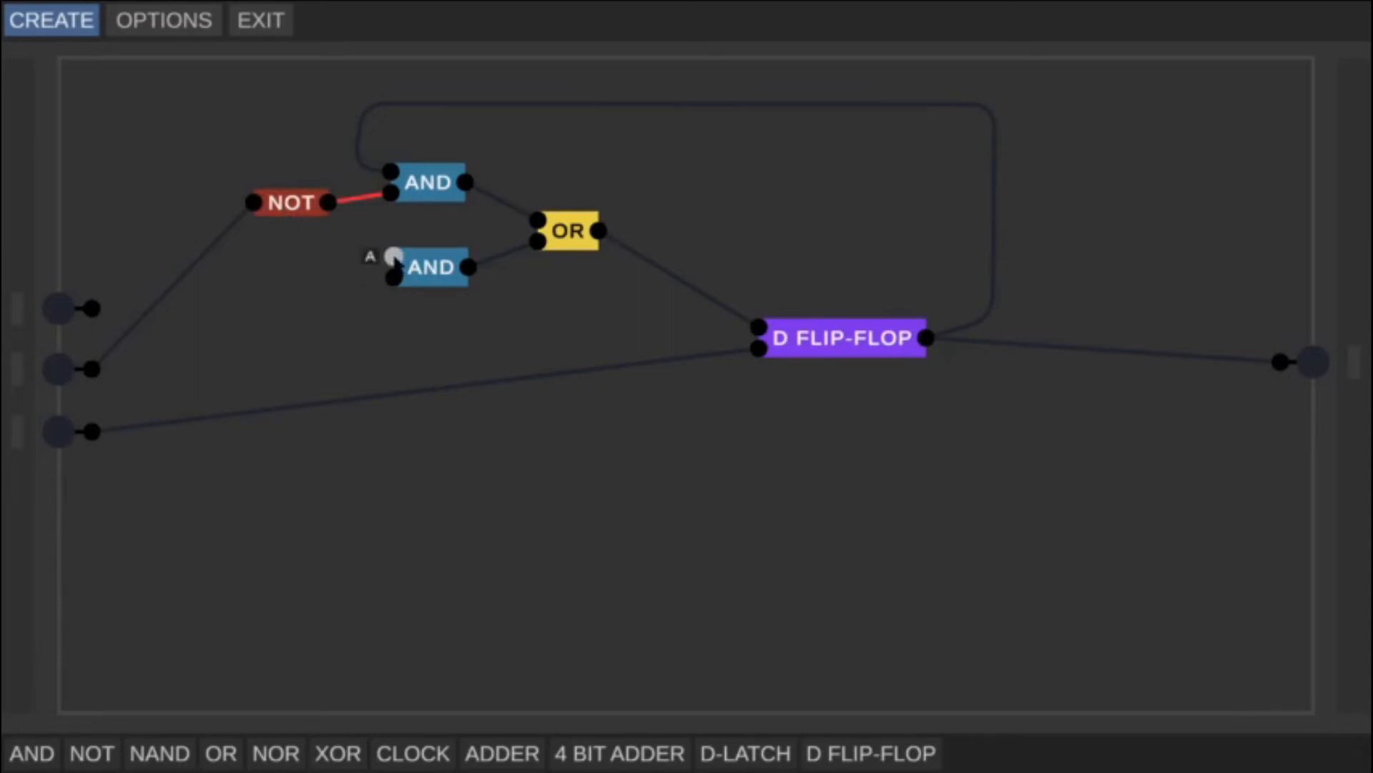
left_click_drag(275, 302, 92, 368)
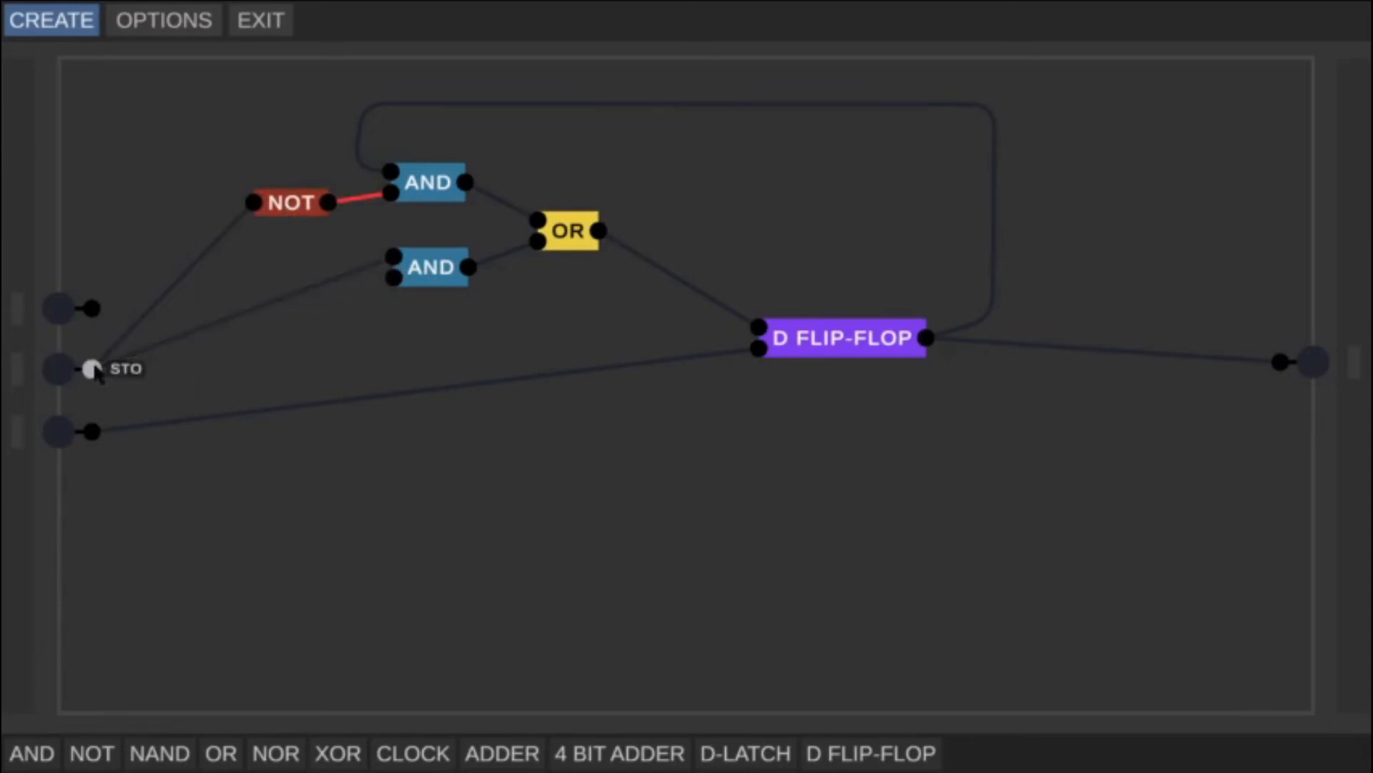
left_click_drag(91, 307, 458, 298)
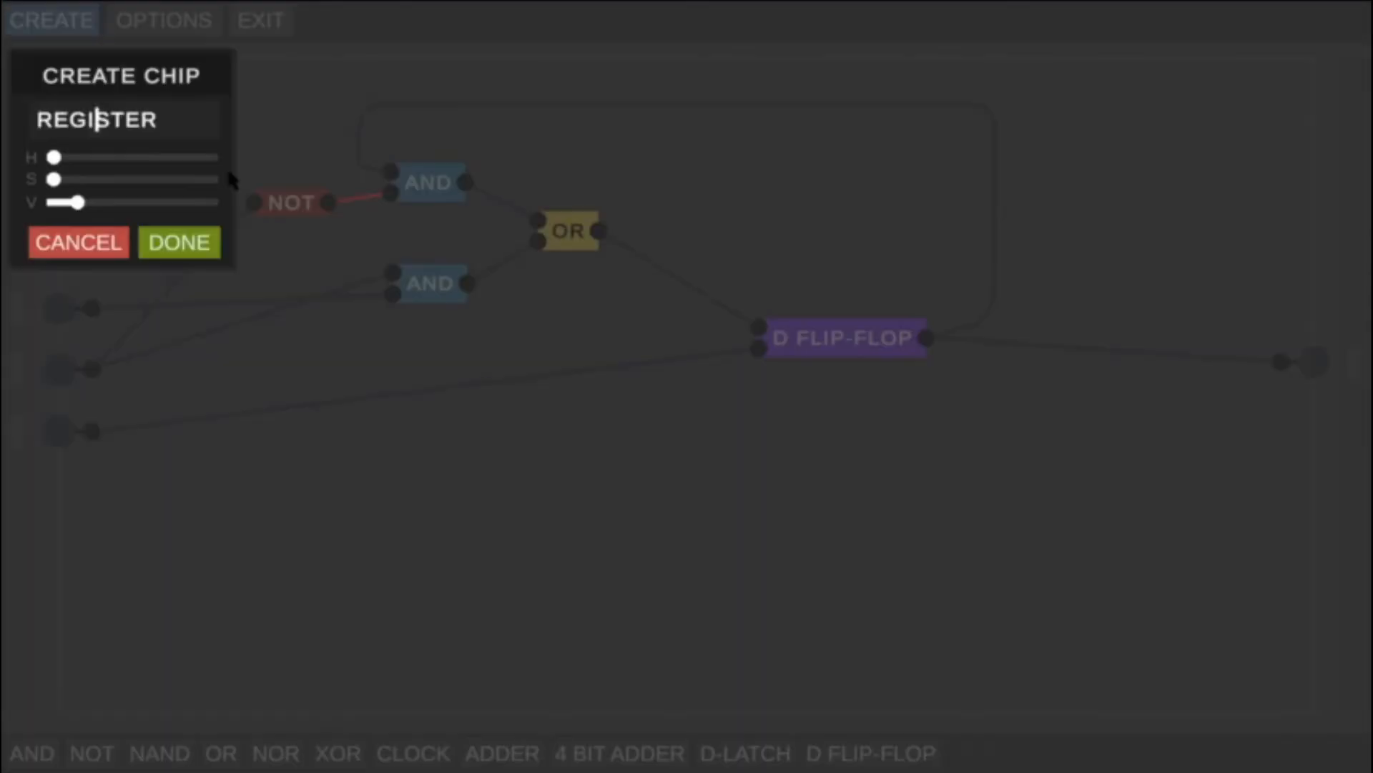
Name the new chip REGISTERX1 and create it.
key("Right")
key("Right")
key("Right")
key("Right")
type("X")
type("1")
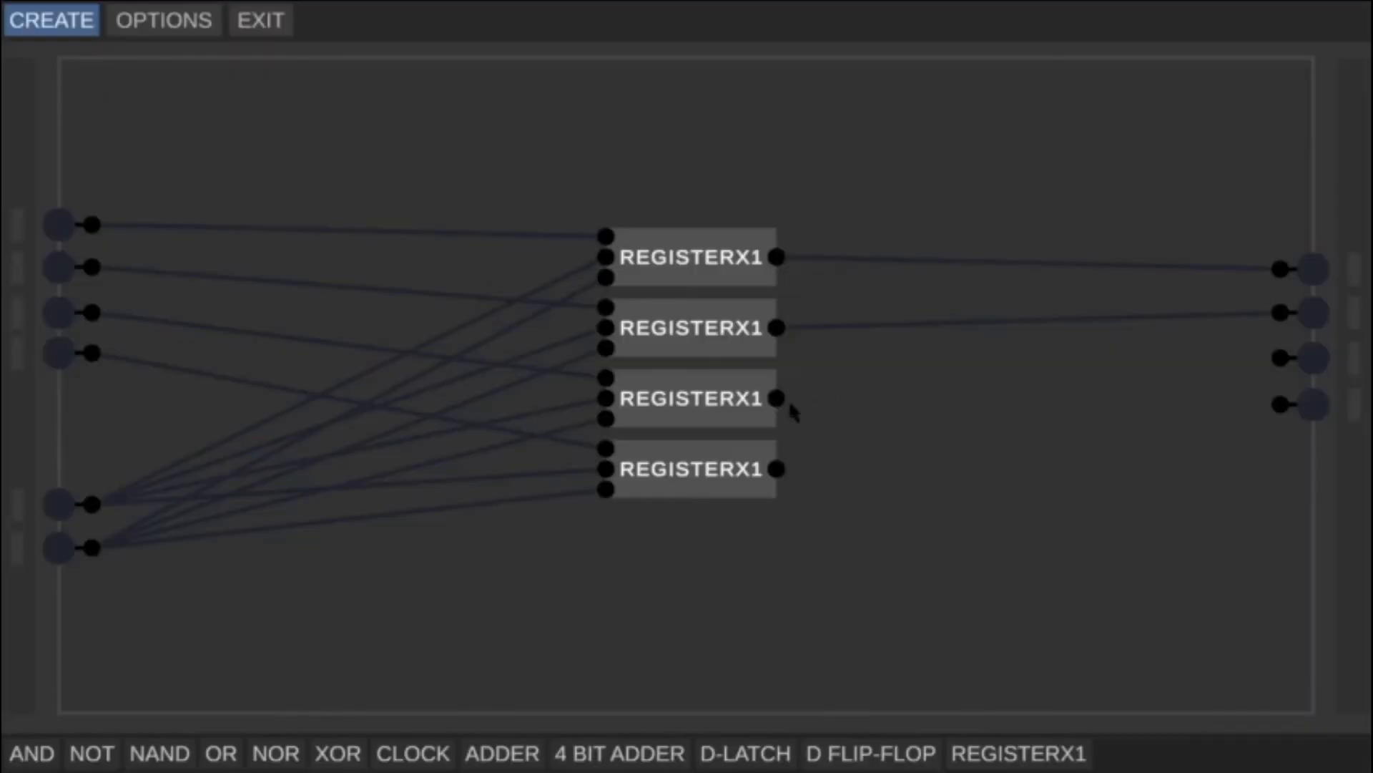
Connect the outputs of the third and fourth REGISTERX1 chips to the third and fourth output pins.
left_click_drag(786, 398, 1280, 357)
left_click_drag(776, 469, 1280, 404)
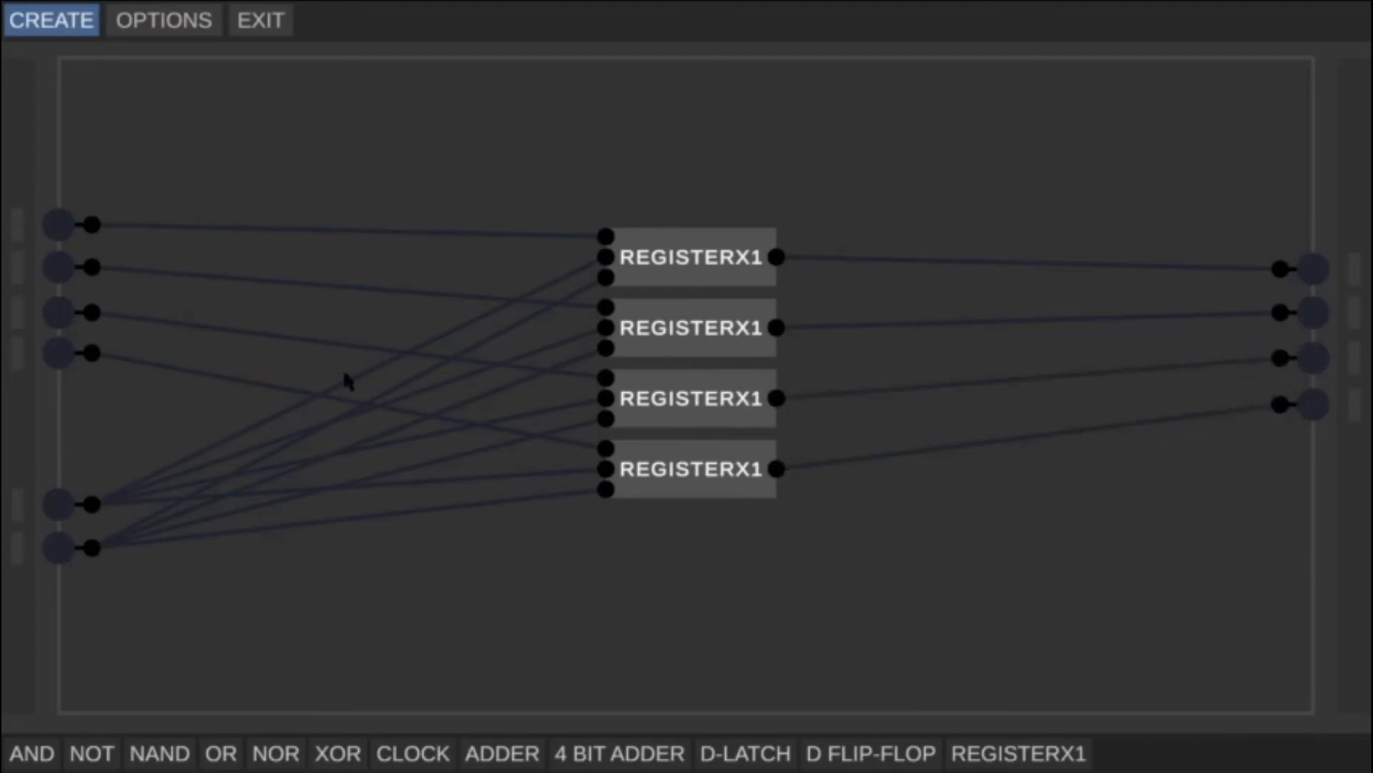
Test the four-bit register by switching on the second data pin and the store pin, and pulsing the clock pin.
left_click(54, 272)
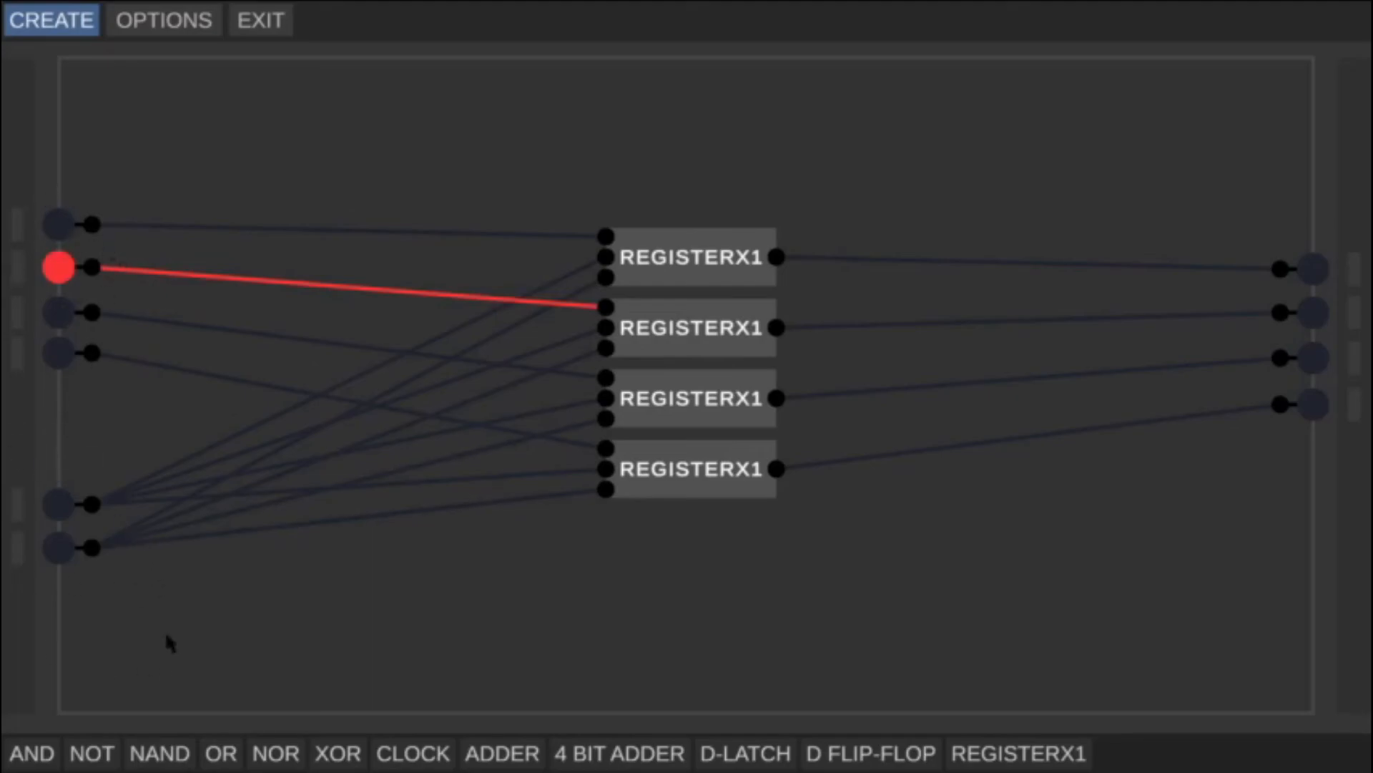
left_click(60, 509)
left_click(56, 547)
left_click(56, 551)
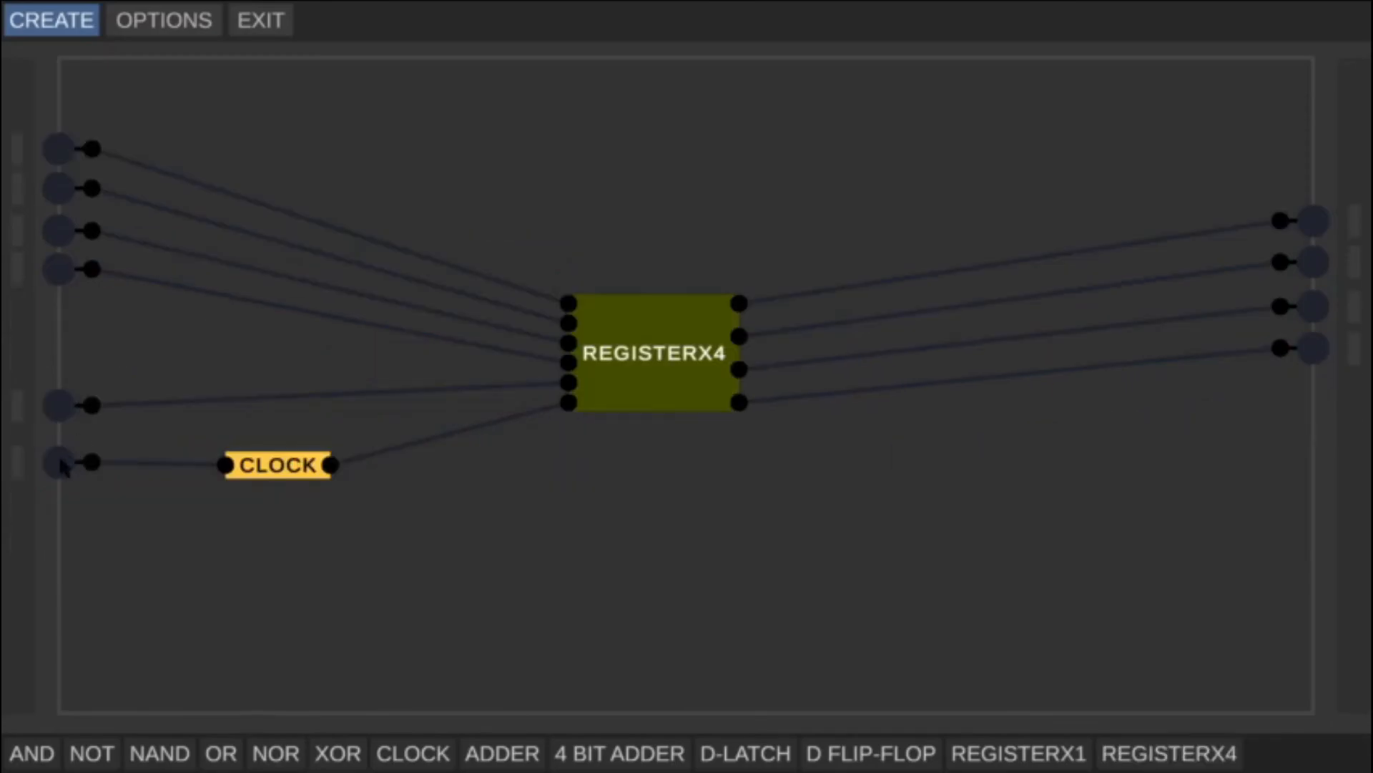
Switch on the REGISTERX4 circuit's clock and store pins, and its fourth, second and first data pins.
left_click(58, 462)
left_click(63, 405)
left_click(62, 272)
left_click(60, 190)
left_click(58, 149)
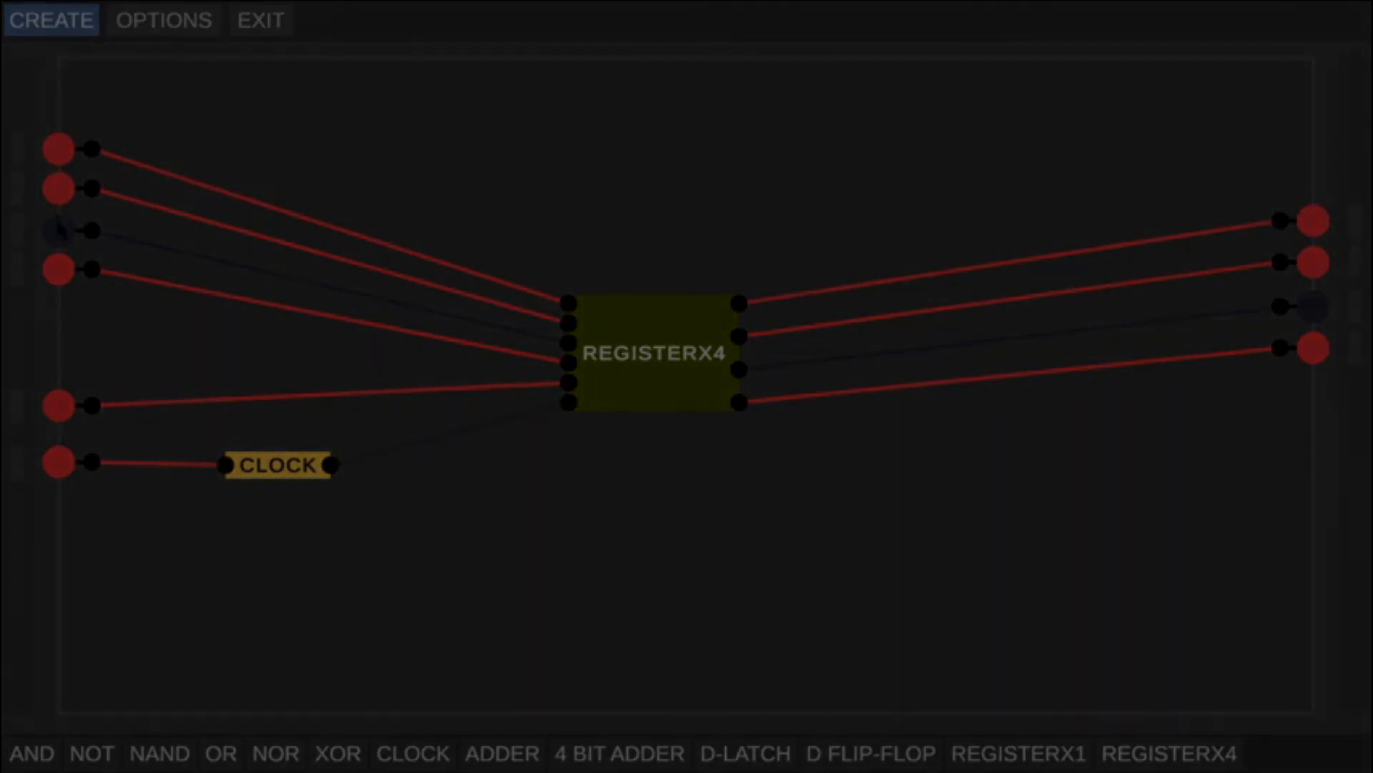
Switch the third data pin on and off, and turn the second data pin off.
left_click(58, 229)
left_click(59, 190)
left_click(59, 229)
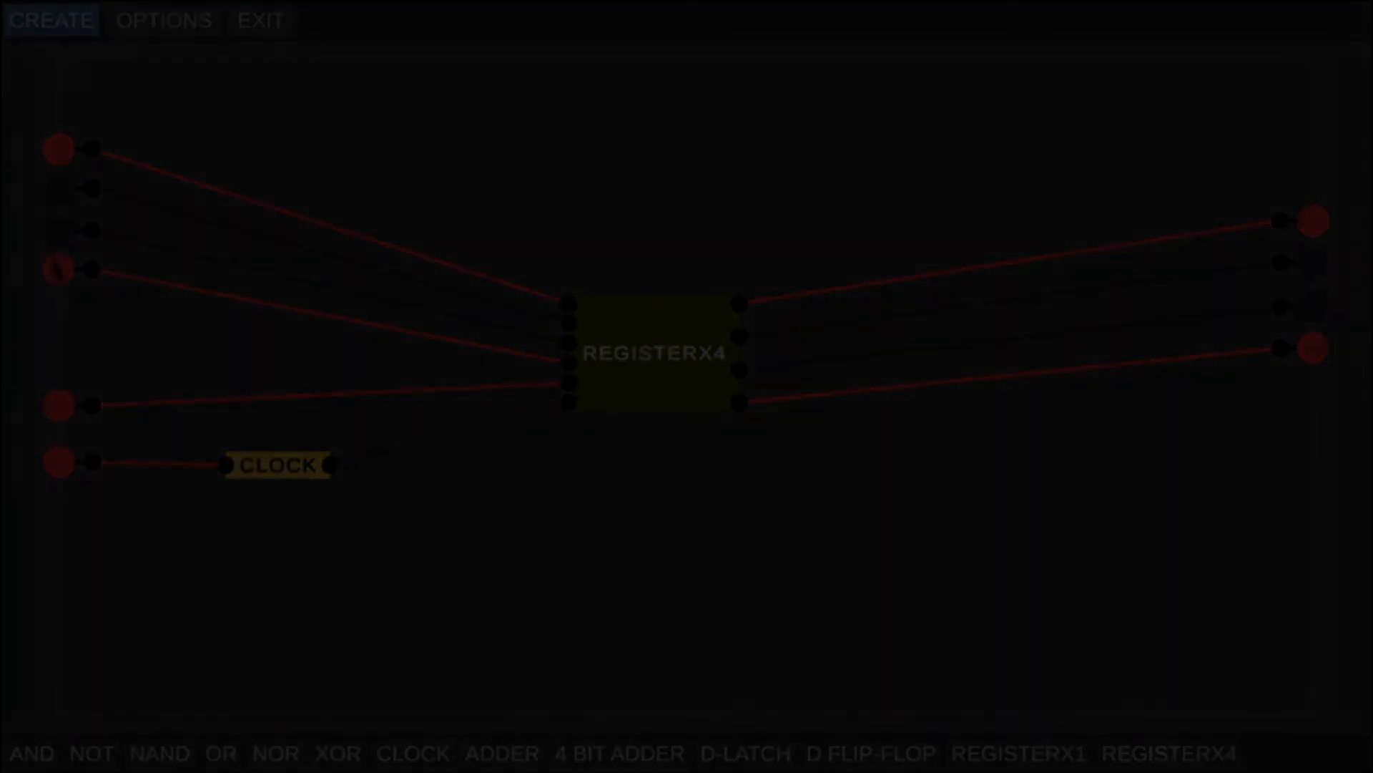